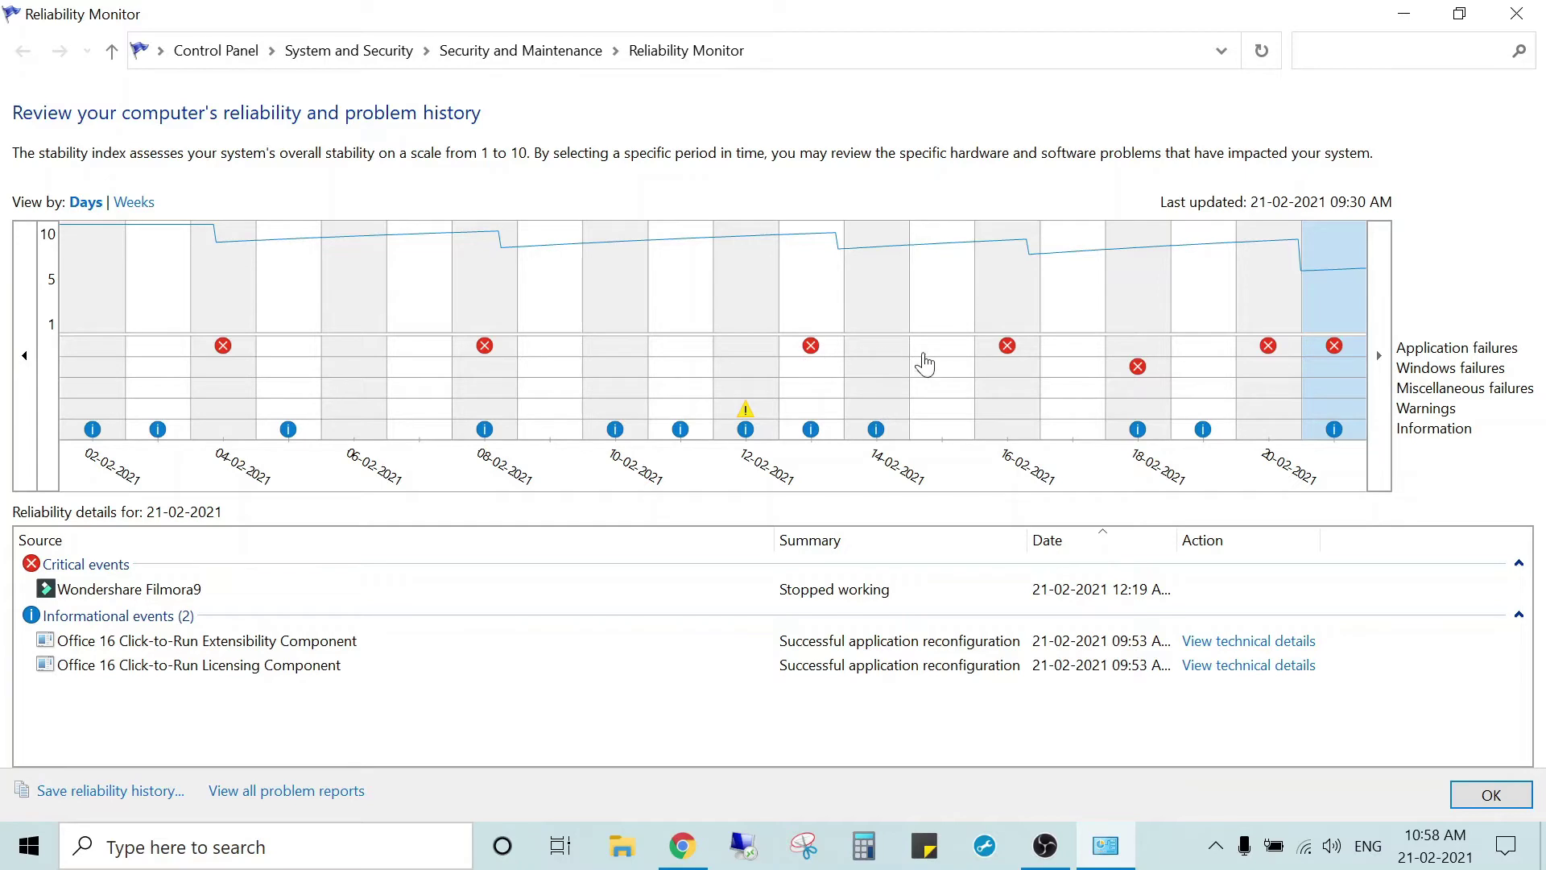
Show the events for 21-02-2021, narrow the Source column, and review the Wondershare Filmora9 and Office 16 Click-to-Run Extensibility Component entries
{"action": "left_click", "coordinate": [1336, 357]}
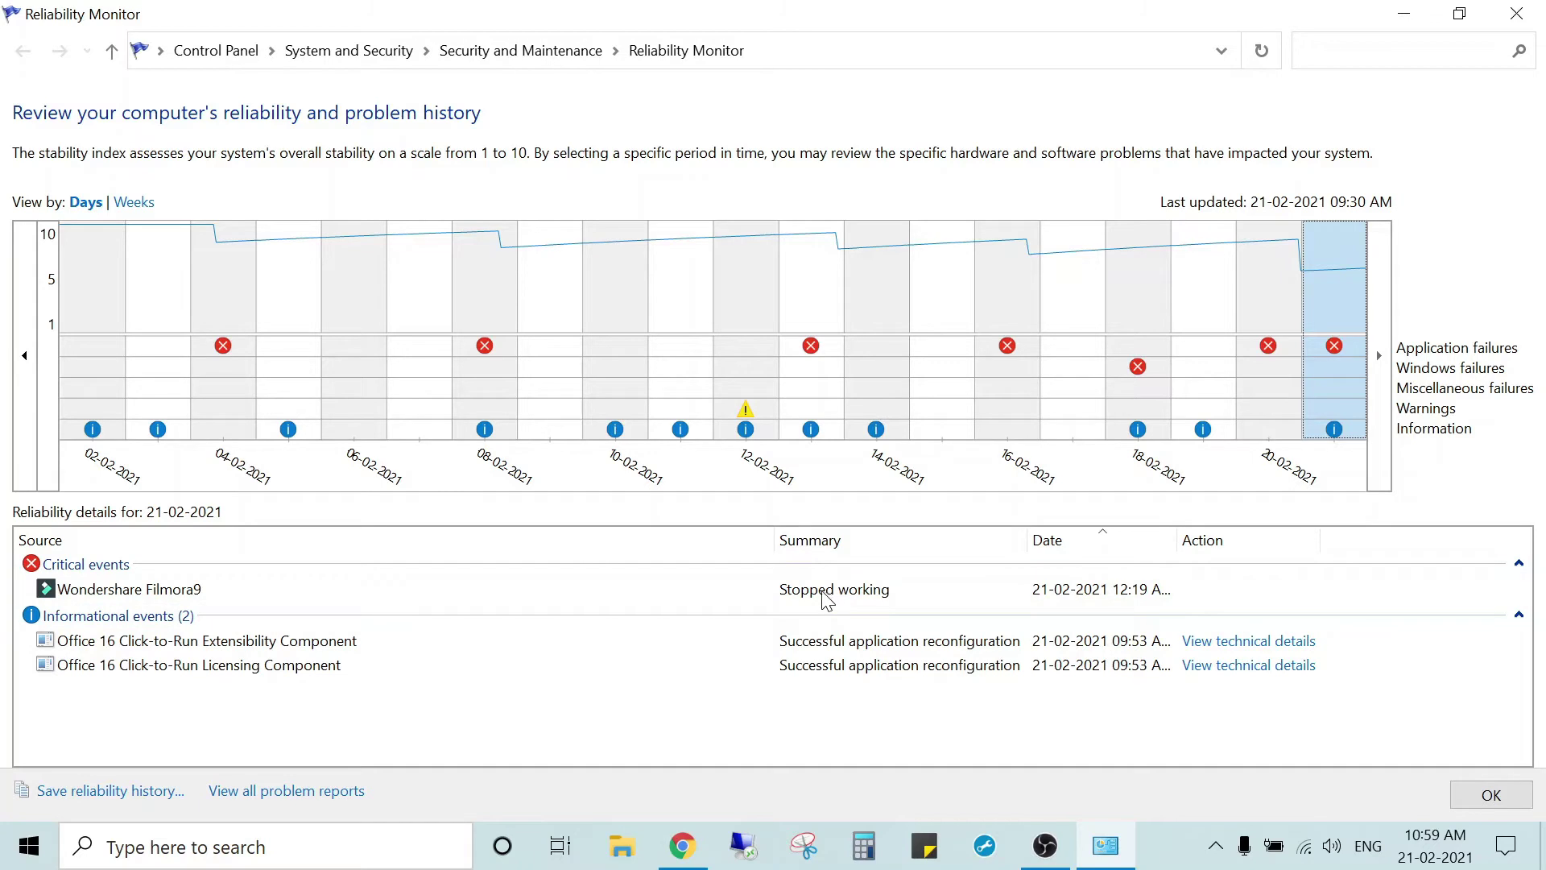
{"action": "left_click_drag", "start_coordinate": [774, 539], "coordinate": [359, 540]}
{"action": "left_click", "coordinate": [425, 568]}
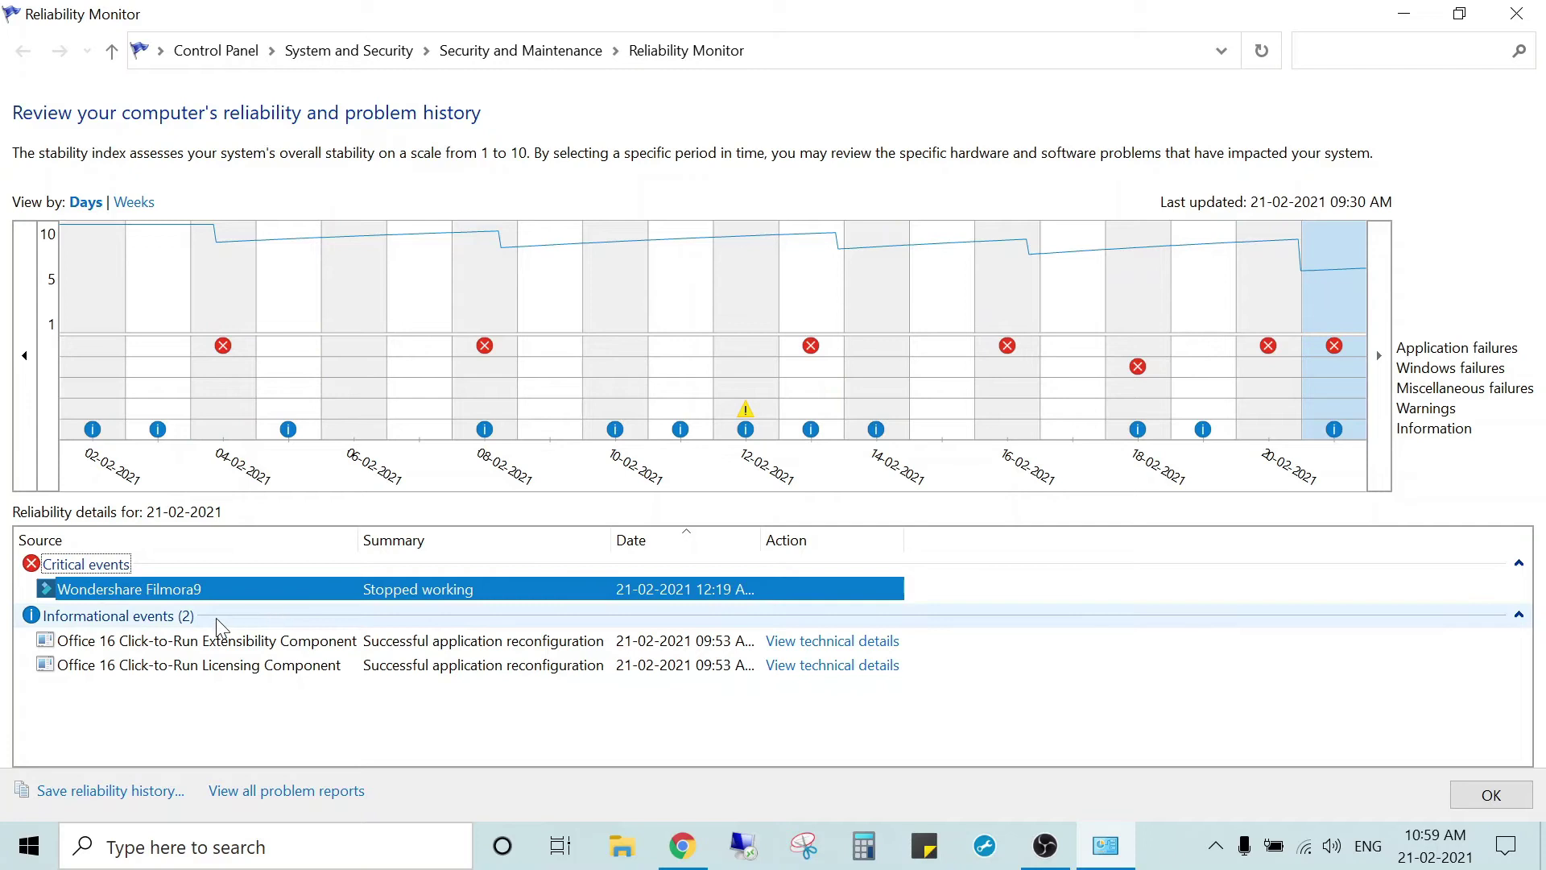
{"action": "left_click", "coordinate": [148, 642]}
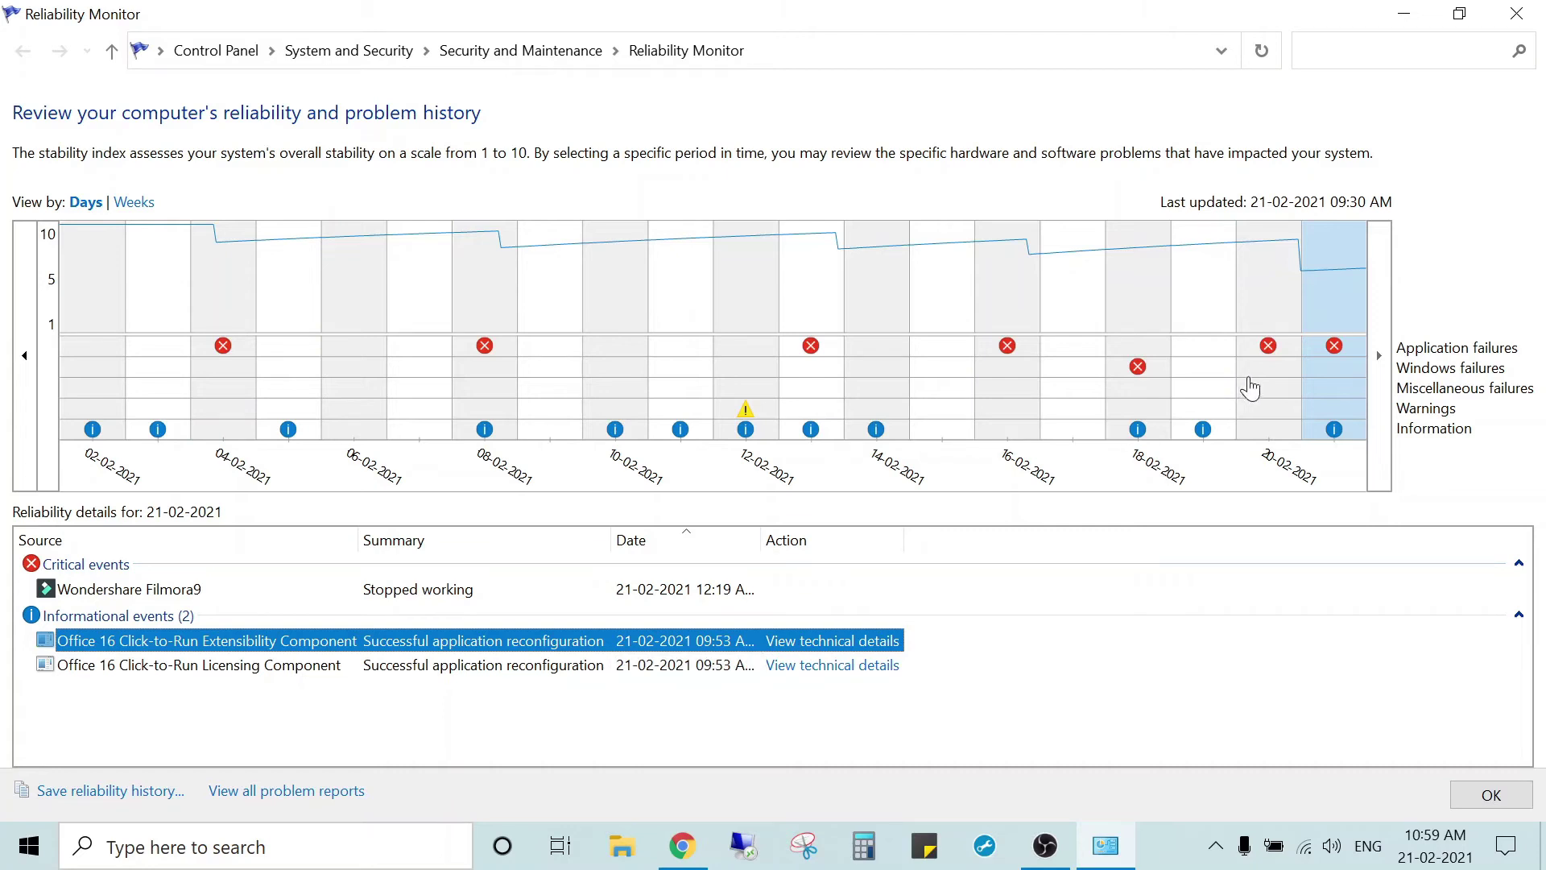
Select 18-02-2021 in the reliability chart and open the problem details of its critical Windows hardware error
{"action": "left_click", "coordinate": [1140, 372]}
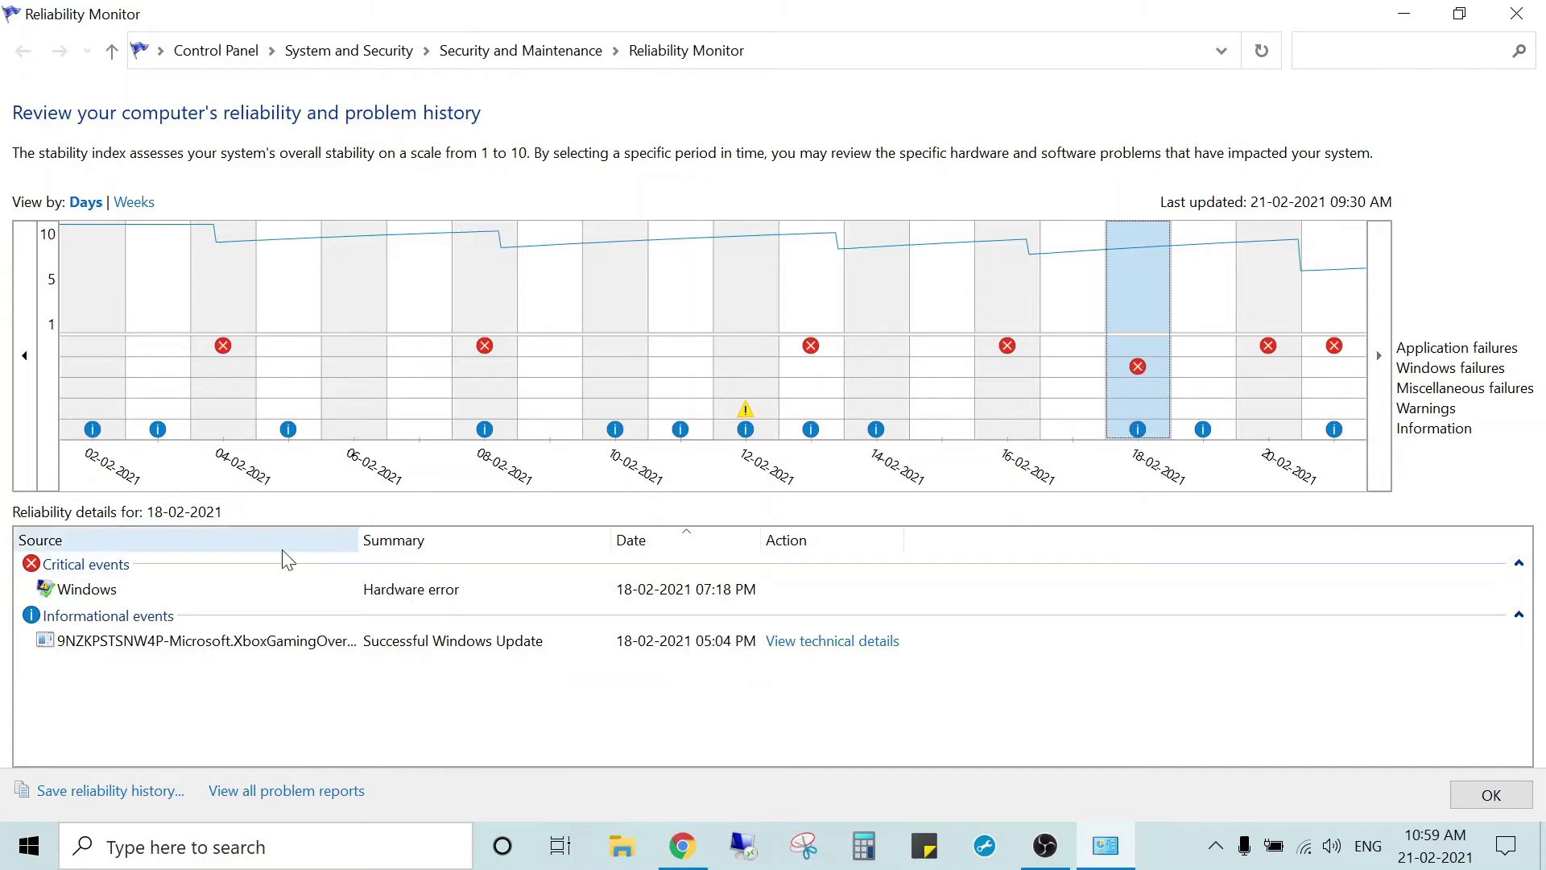
{"action": "left_click", "coordinate": [182, 594]}
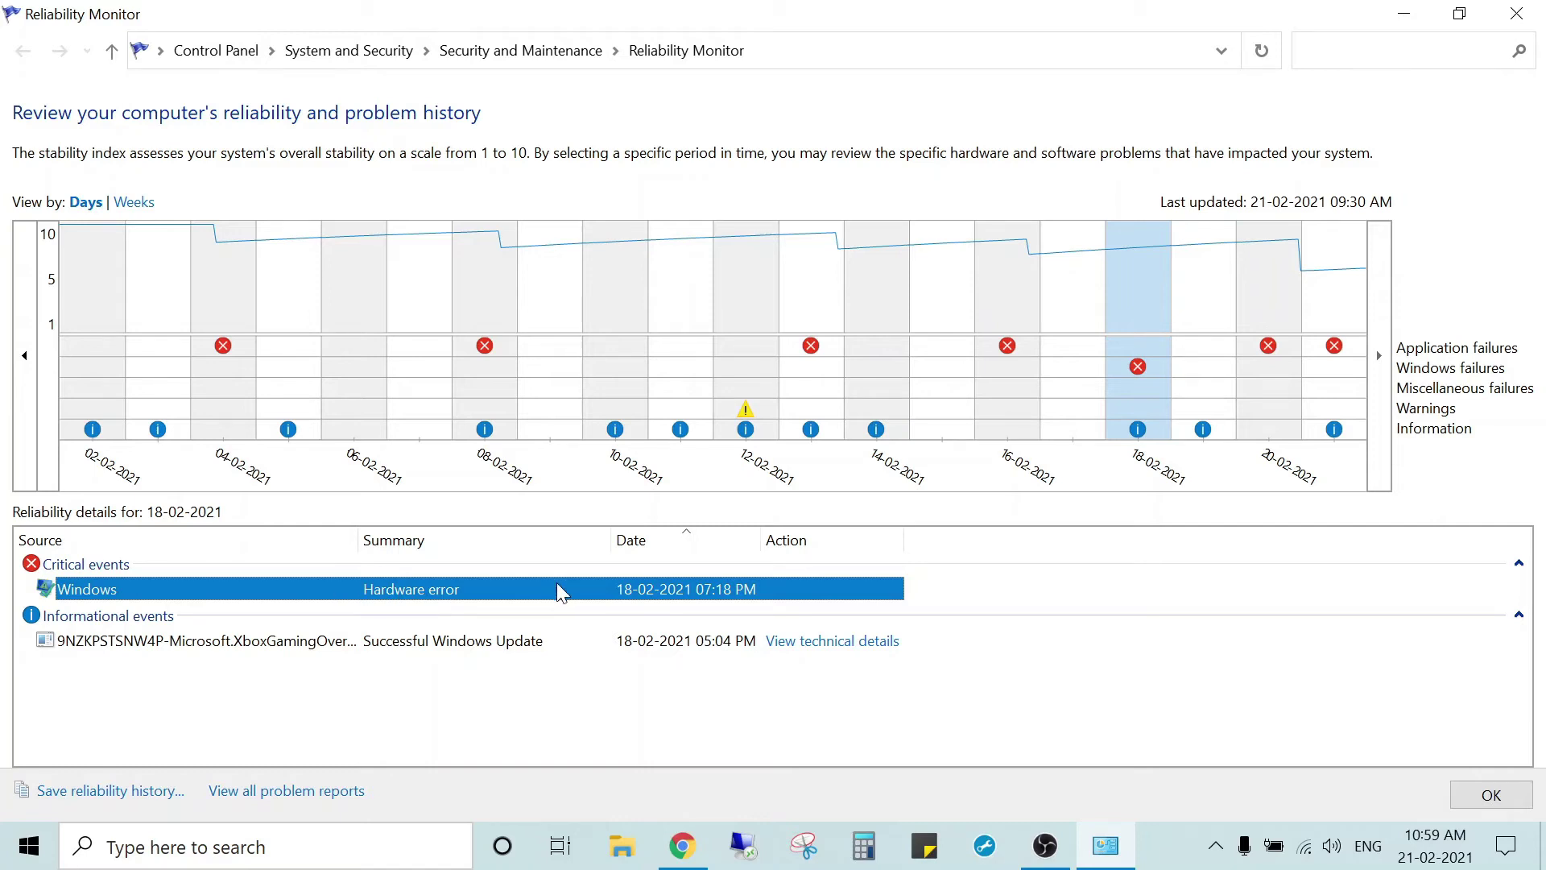
{"action": "double_click", "coordinate": [480, 592]}
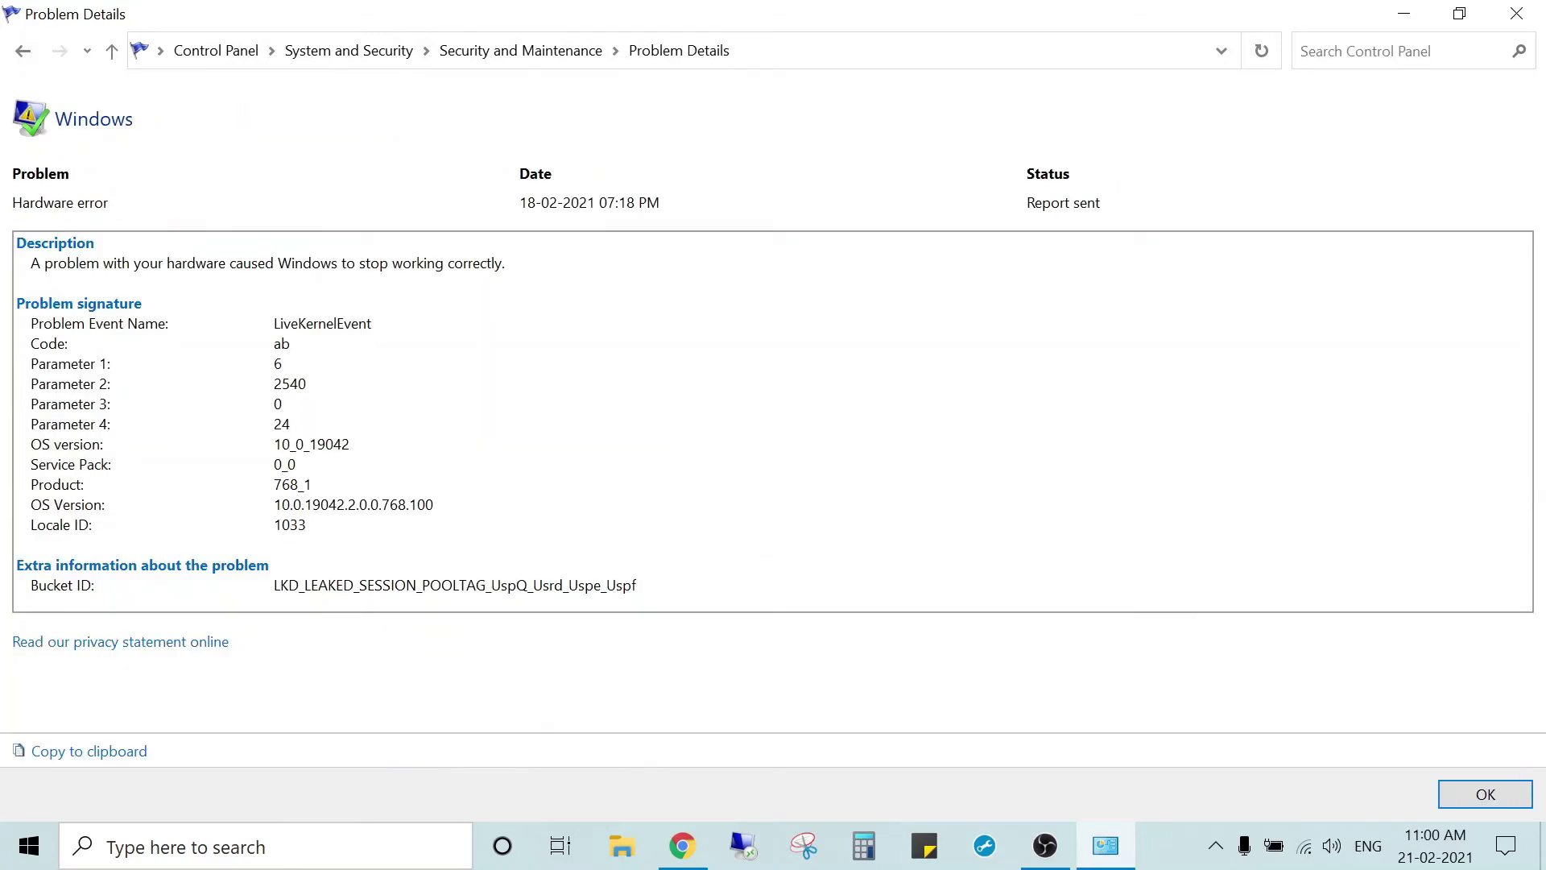
Examine the hardware error's description, problem signature and extra information, and return to the reliability chart
{"action": "mouse_move", "coordinate": [29, 263]}
{"action": "left_mouse_down"}
{"action": "mouse_move", "coordinate": [32, 283]}
{"action": "mouse_move", "coordinate": [173, 263]}
{"action": "mouse_move", "coordinate": [516, 282]}
{"action": "mouse_move", "coordinate": [446, 263]}
{"action": "mouse_move", "coordinate": [507, 264]}
{"action": "mouse_move", "coordinate": [121, 282]}
{"action": "mouse_move", "coordinate": [29, 264]}
{"action": "left_mouse_up"}
{"action": "left_click", "coordinate": [24, 306]}
{"action": "left_click_drag", "start_coordinate": [274, 323], "coordinate": [367, 531]}
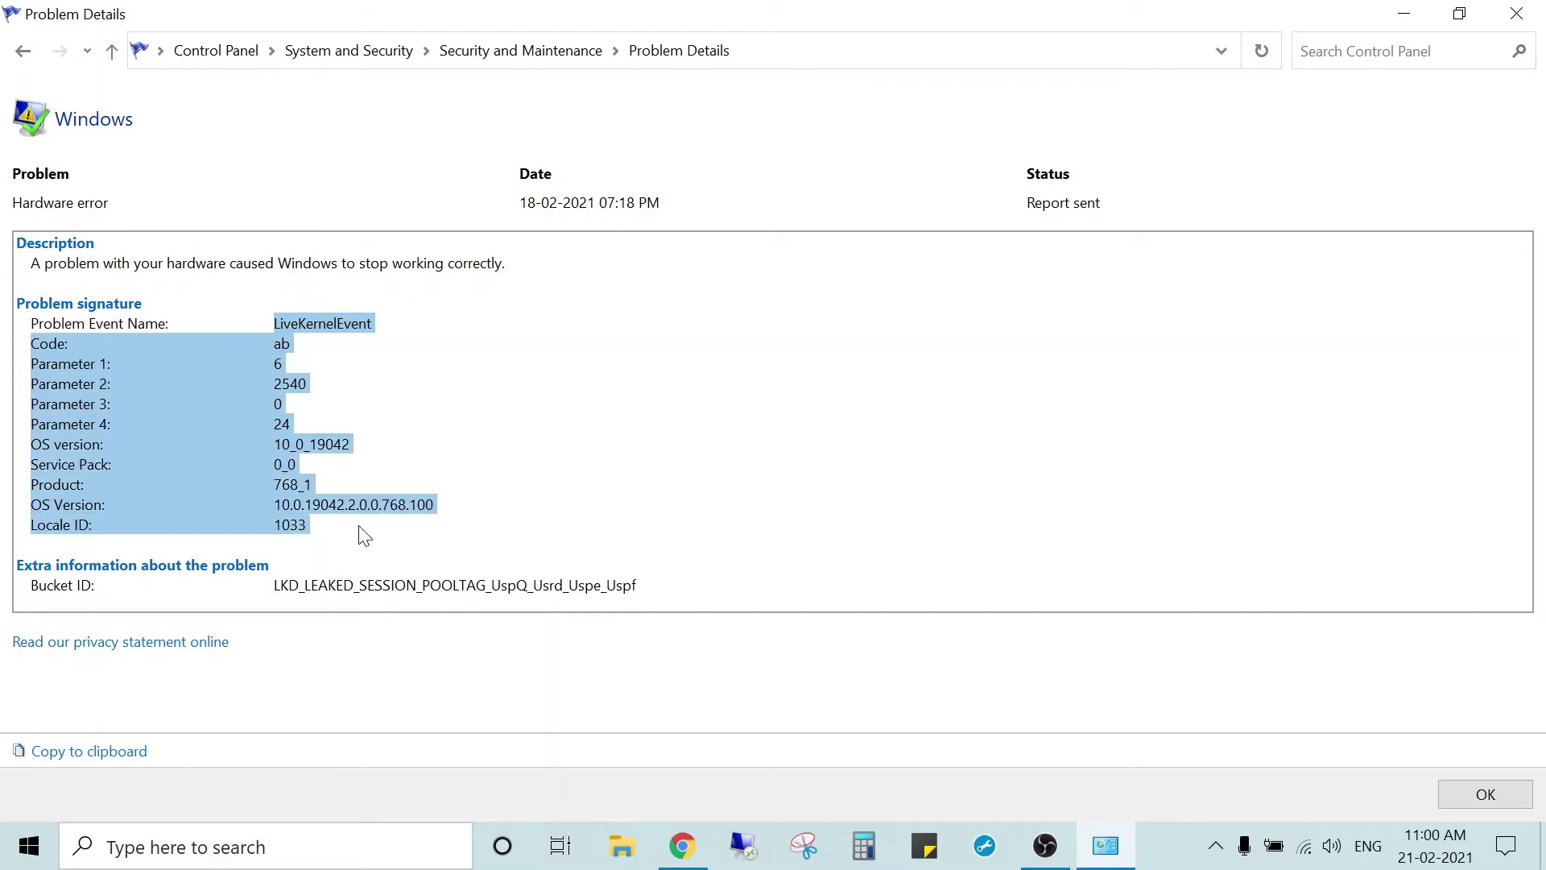
{"action": "left_click", "coordinate": [17, 544]}
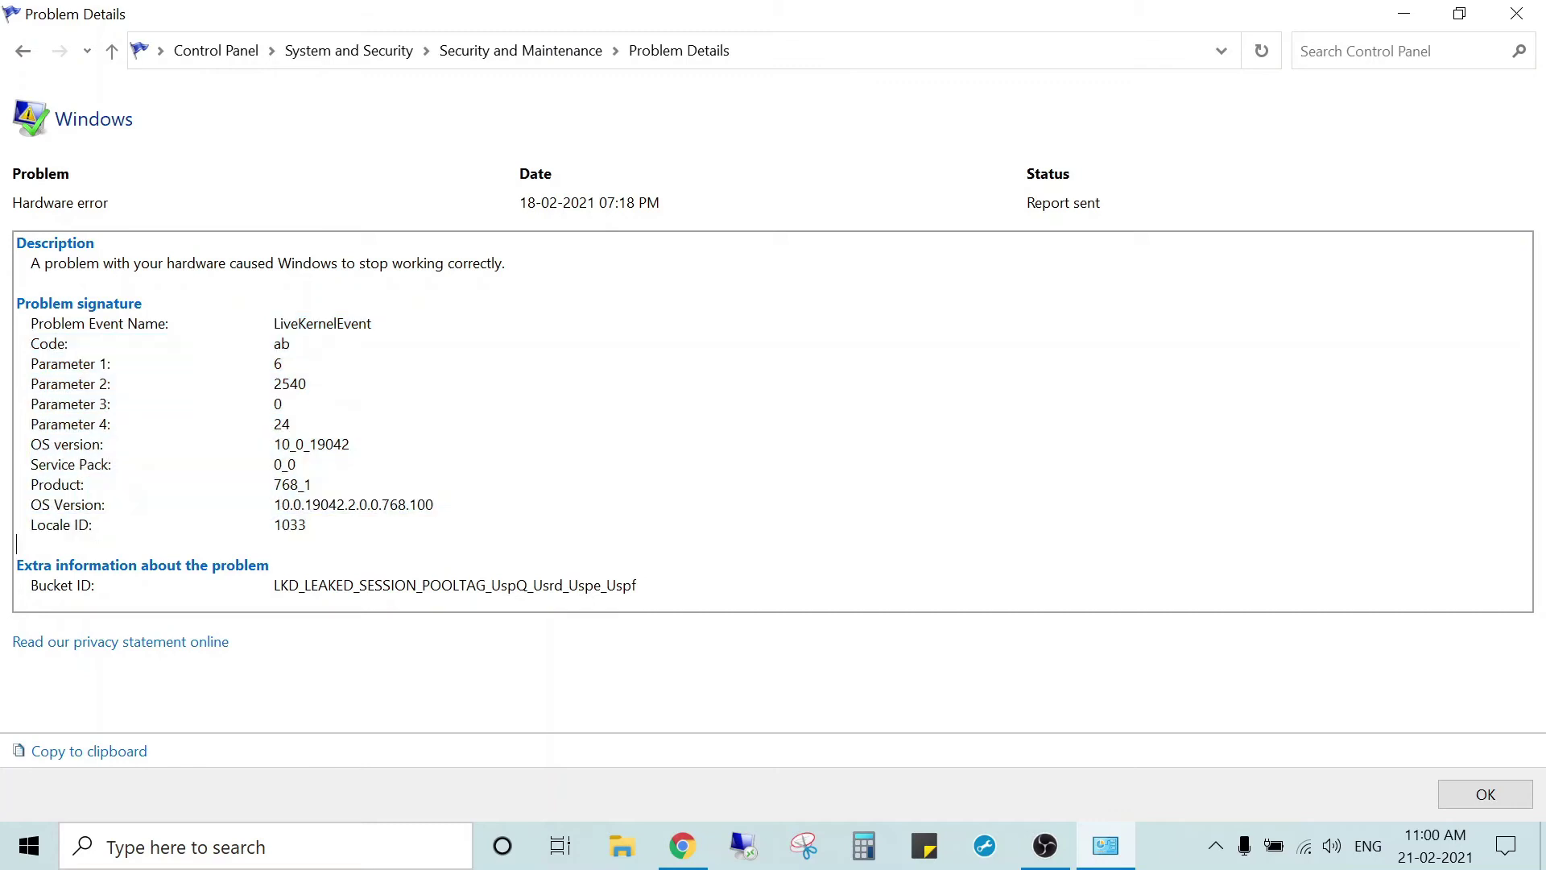
{"action": "left_click", "coordinate": [21, 596]}
{"action": "left_click", "coordinate": [279, 566]}
{"action": "left_click_drag", "start_coordinate": [309, 524], "coordinate": [16, 338]}
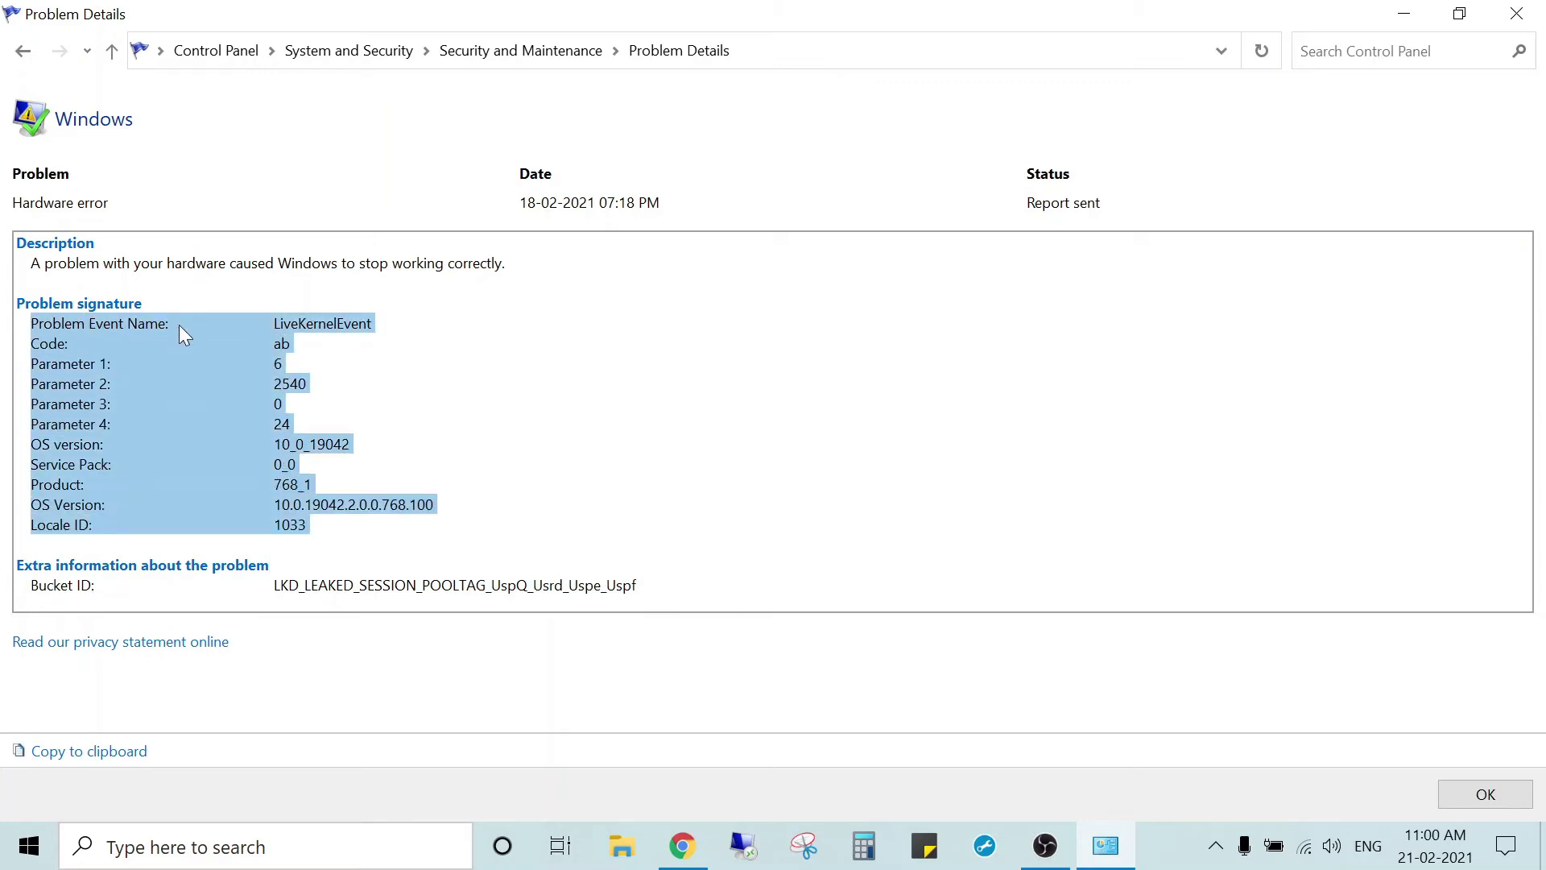
{"action": "left_click", "coordinate": [24, 53]}
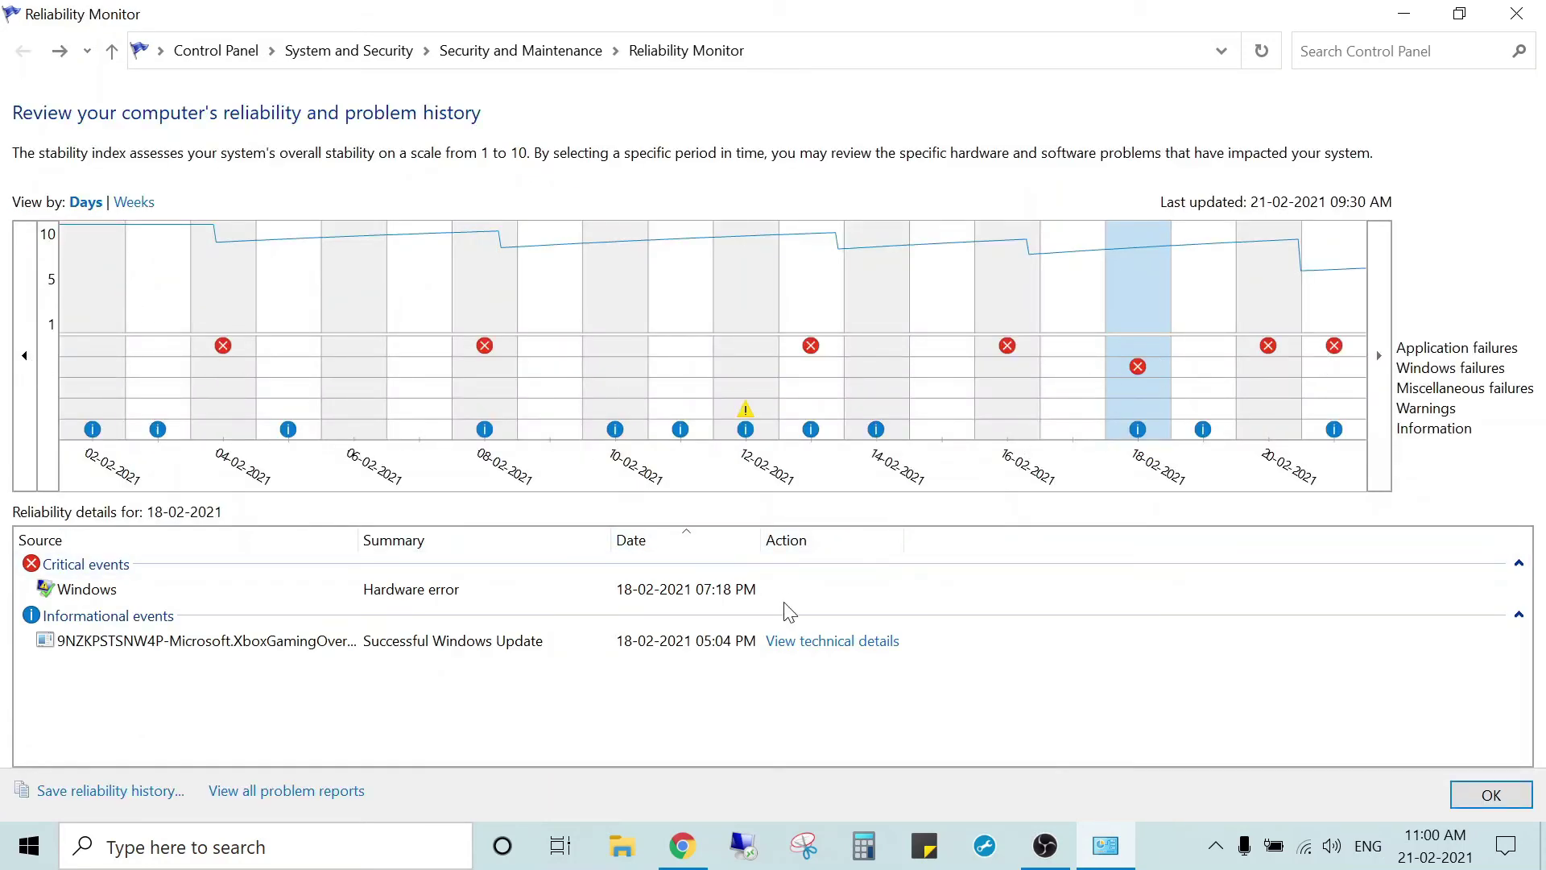
View all problem reports, check the Background Task Host entry, and return to the reliability chart
{"action": "left_click", "coordinate": [287, 794]}
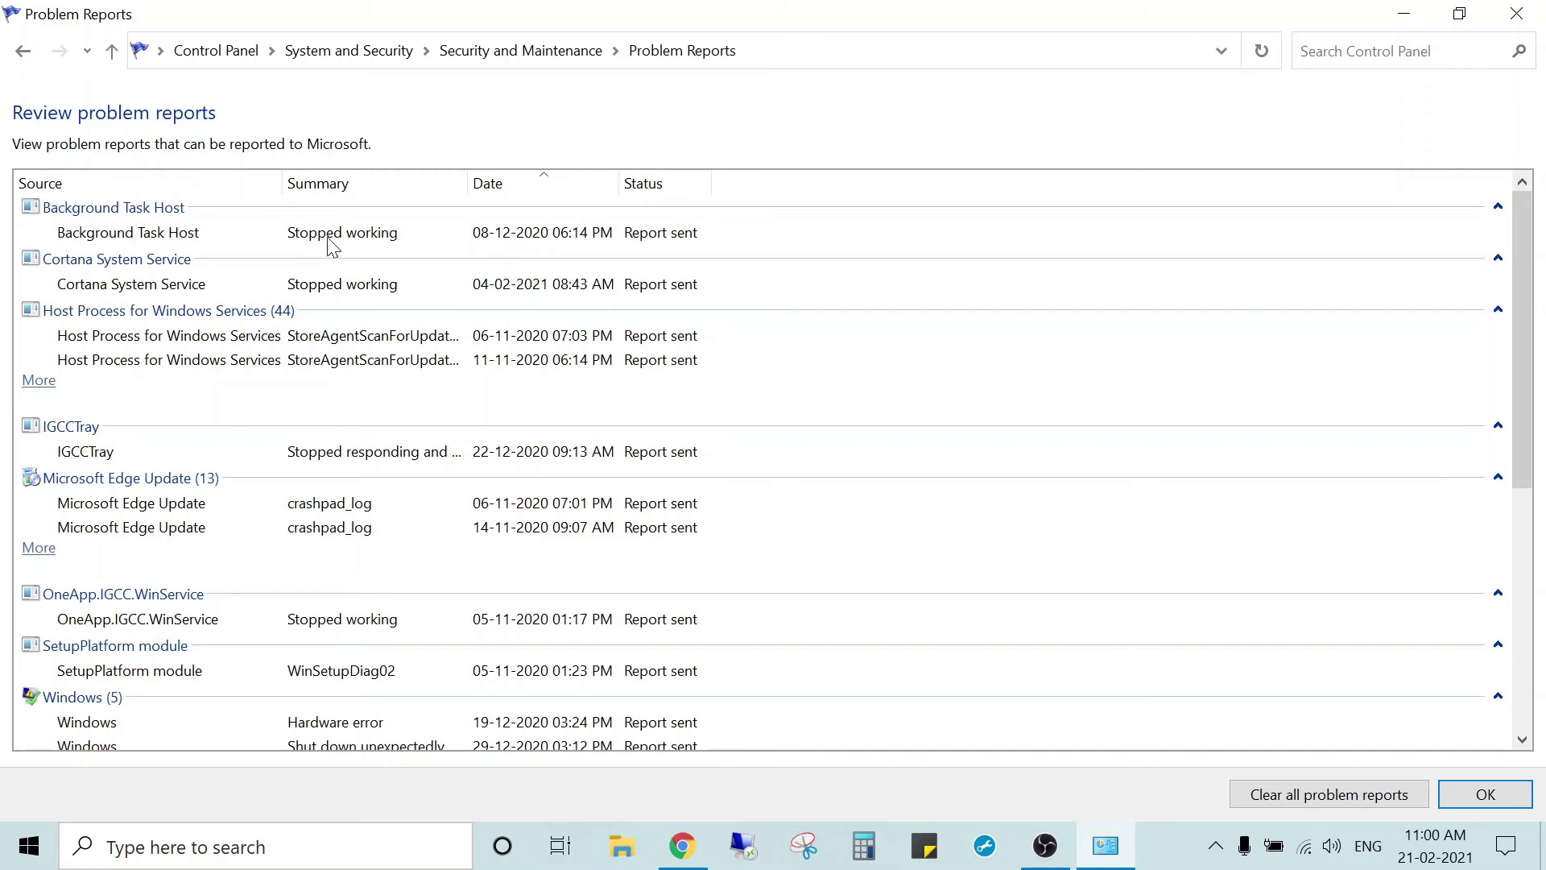
{"action": "left_click", "coordinate": [354, 238]}
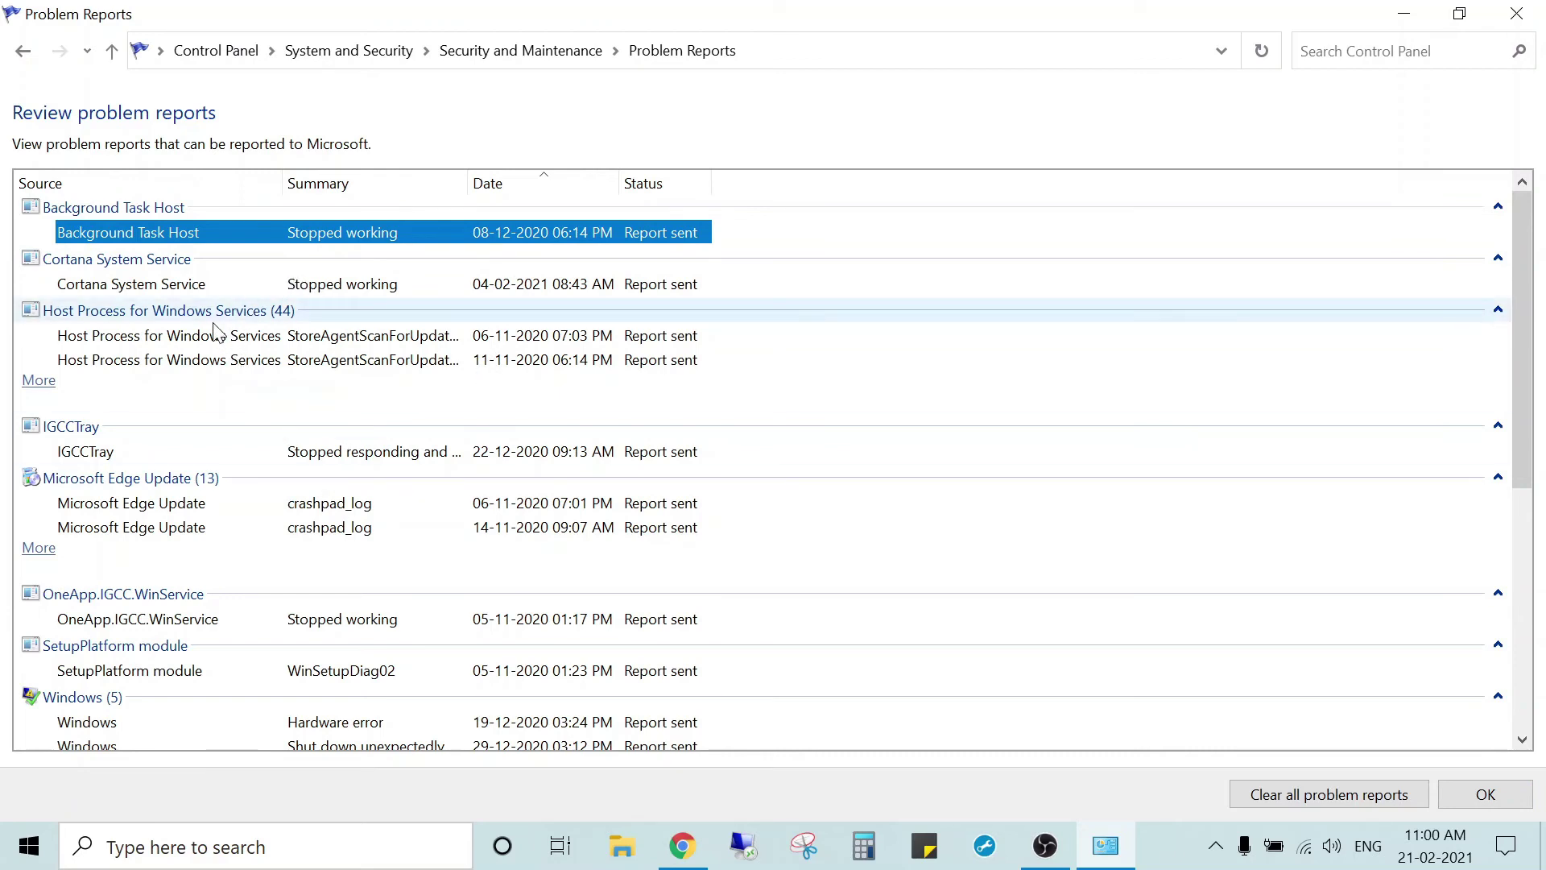
{"action": "mouse_move", "coordinate": [1528, 341]}
{"action": "left_mouse_down"}
{"action": "mouse_move", "coordinate": [1533, 587]}
{"action": "mouse_move", "coordinate": [1522, 326]}
{"action": "left_mouse_up"}
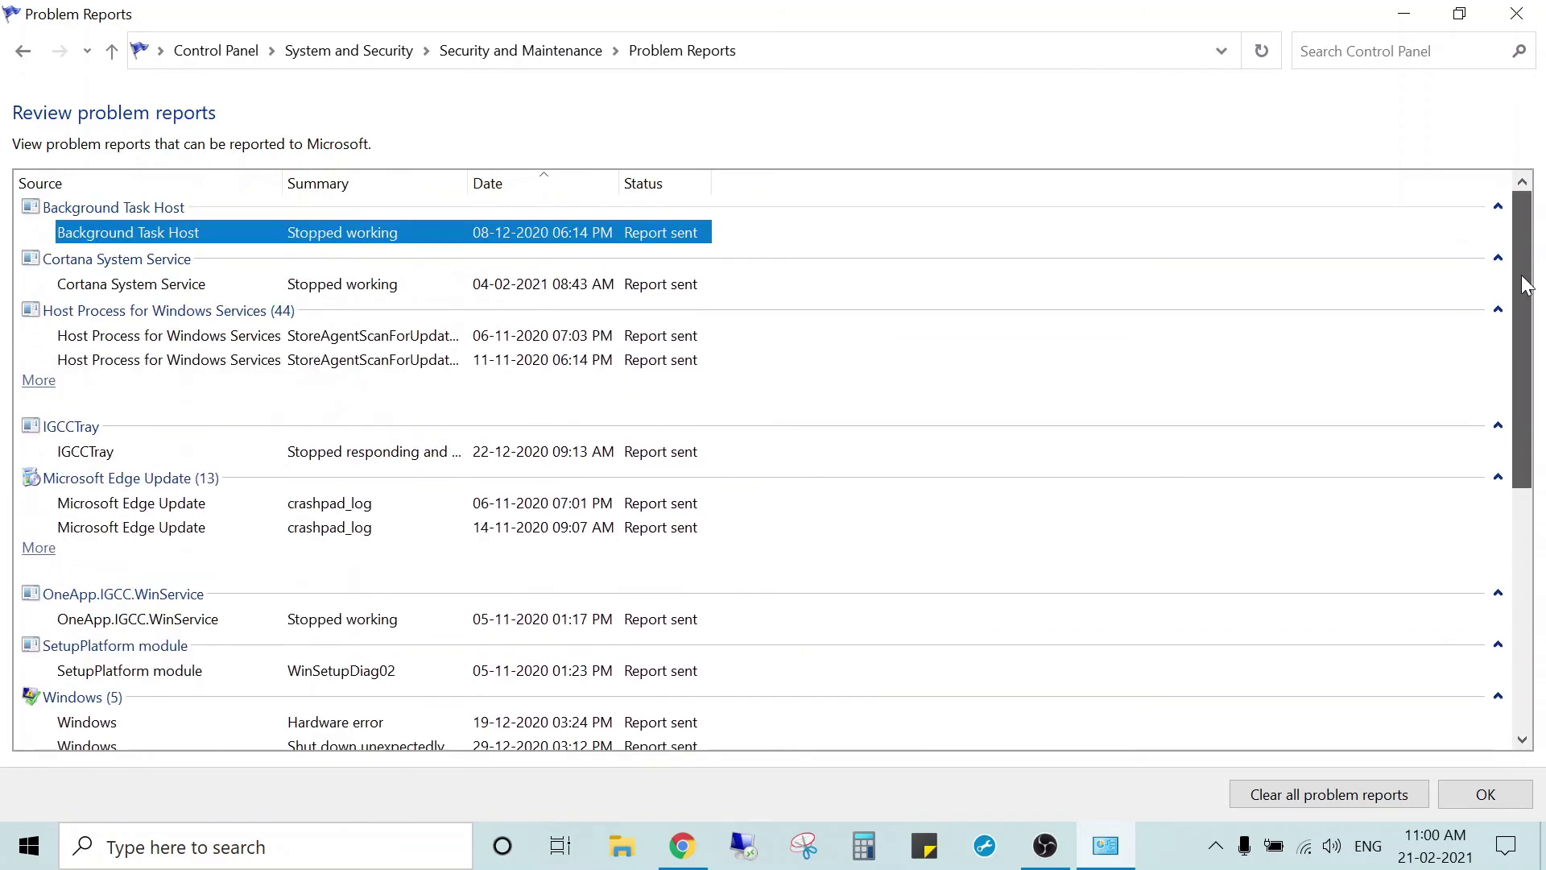
{"action": "left_click", "coordinate": [20, 54]}
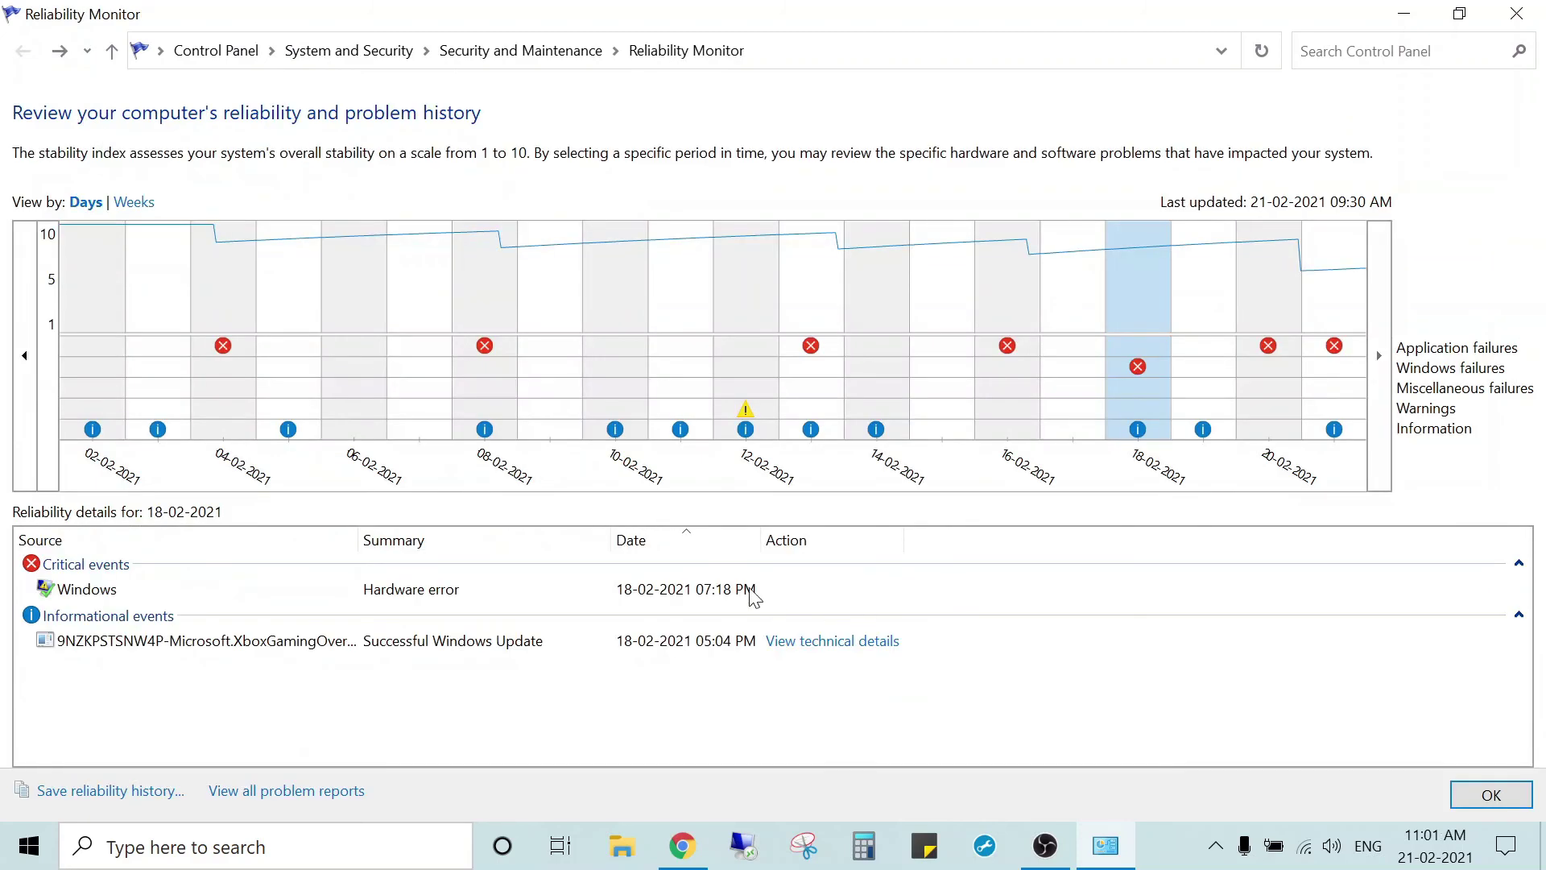
Read the technical details of the failed Windows Malicious Software Removal Tool update on 12-02-2021, and return to the reliability chart
{"action": "left_click", "coordinate": [747, 425]}
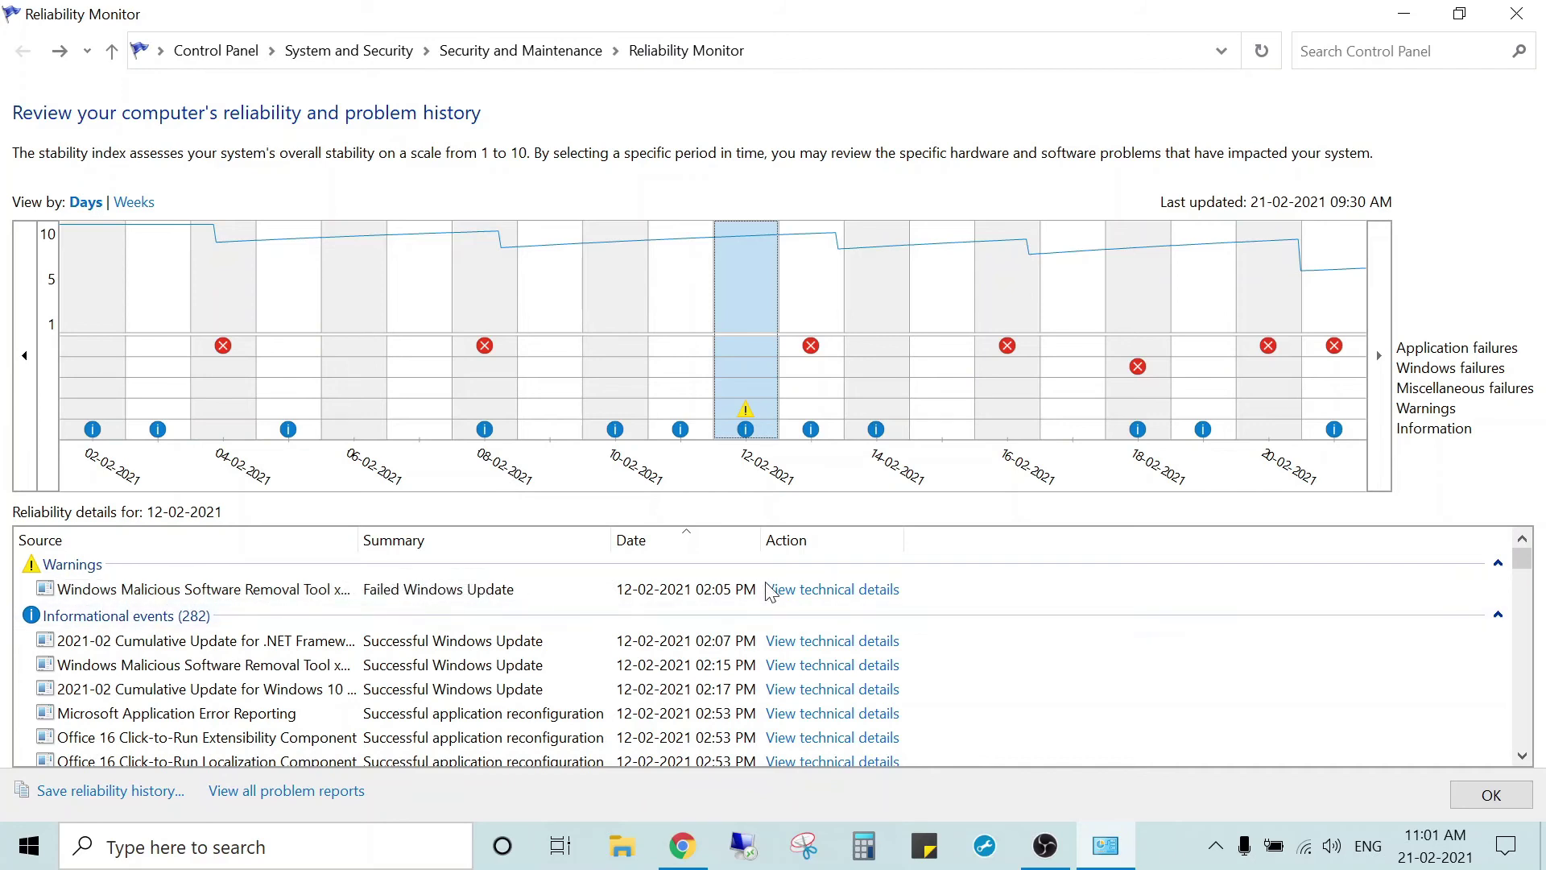
{"action": "left_click", "coordinate": [813, 597]}
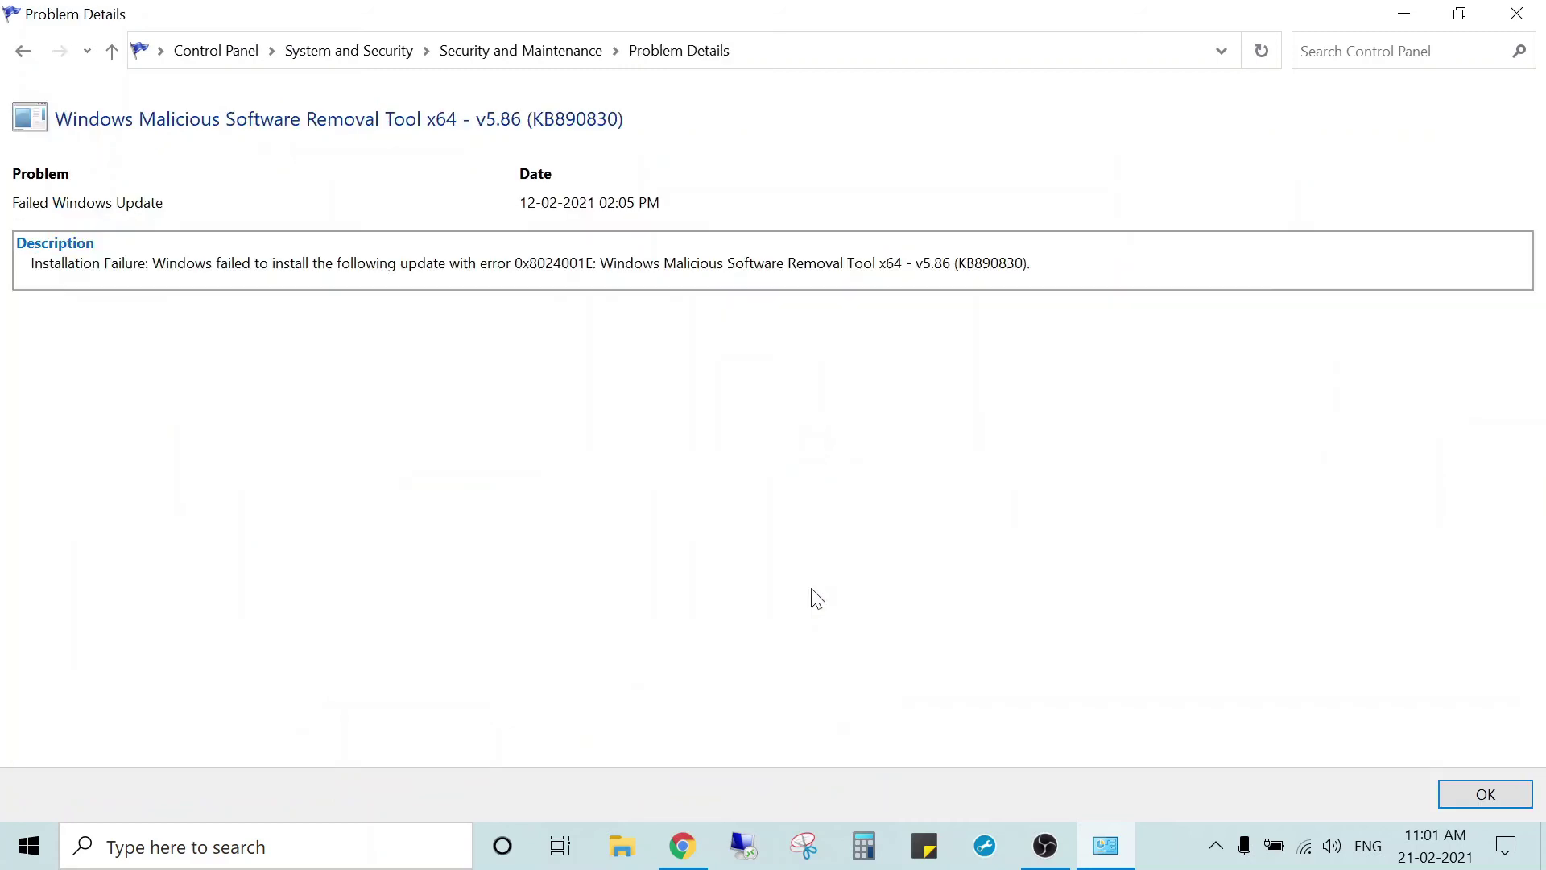
{"action": "triple_click", "coordinate": [24, 277]}
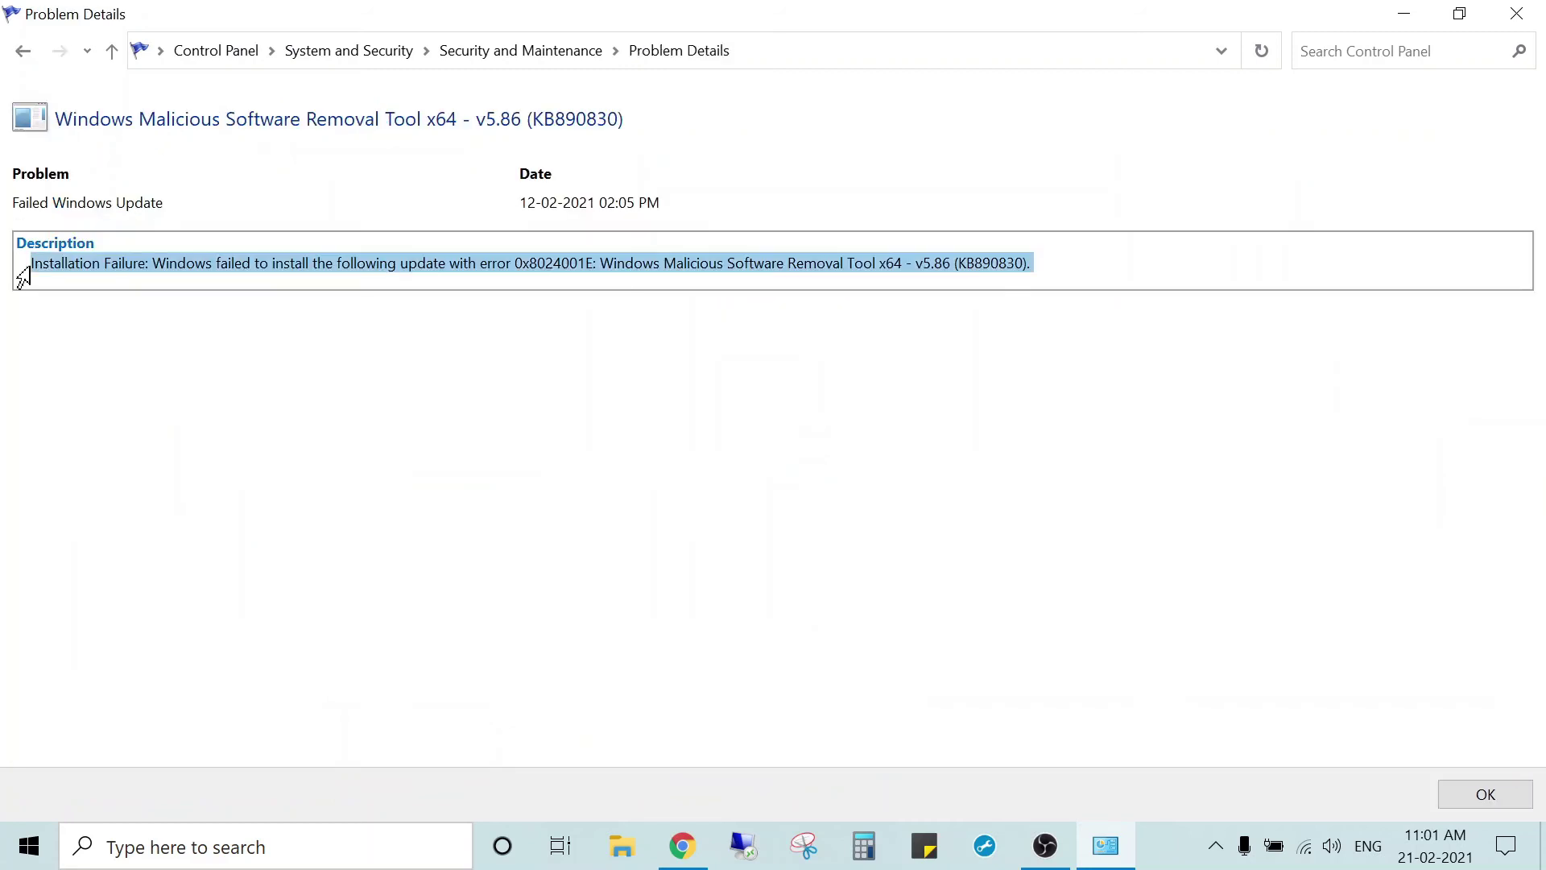
{"action": "left_click", "coordinate": [145, 265]}
{"action": "left_click_drag", "start_coordinate": [152, 263], "coordinate": [998, 264]}
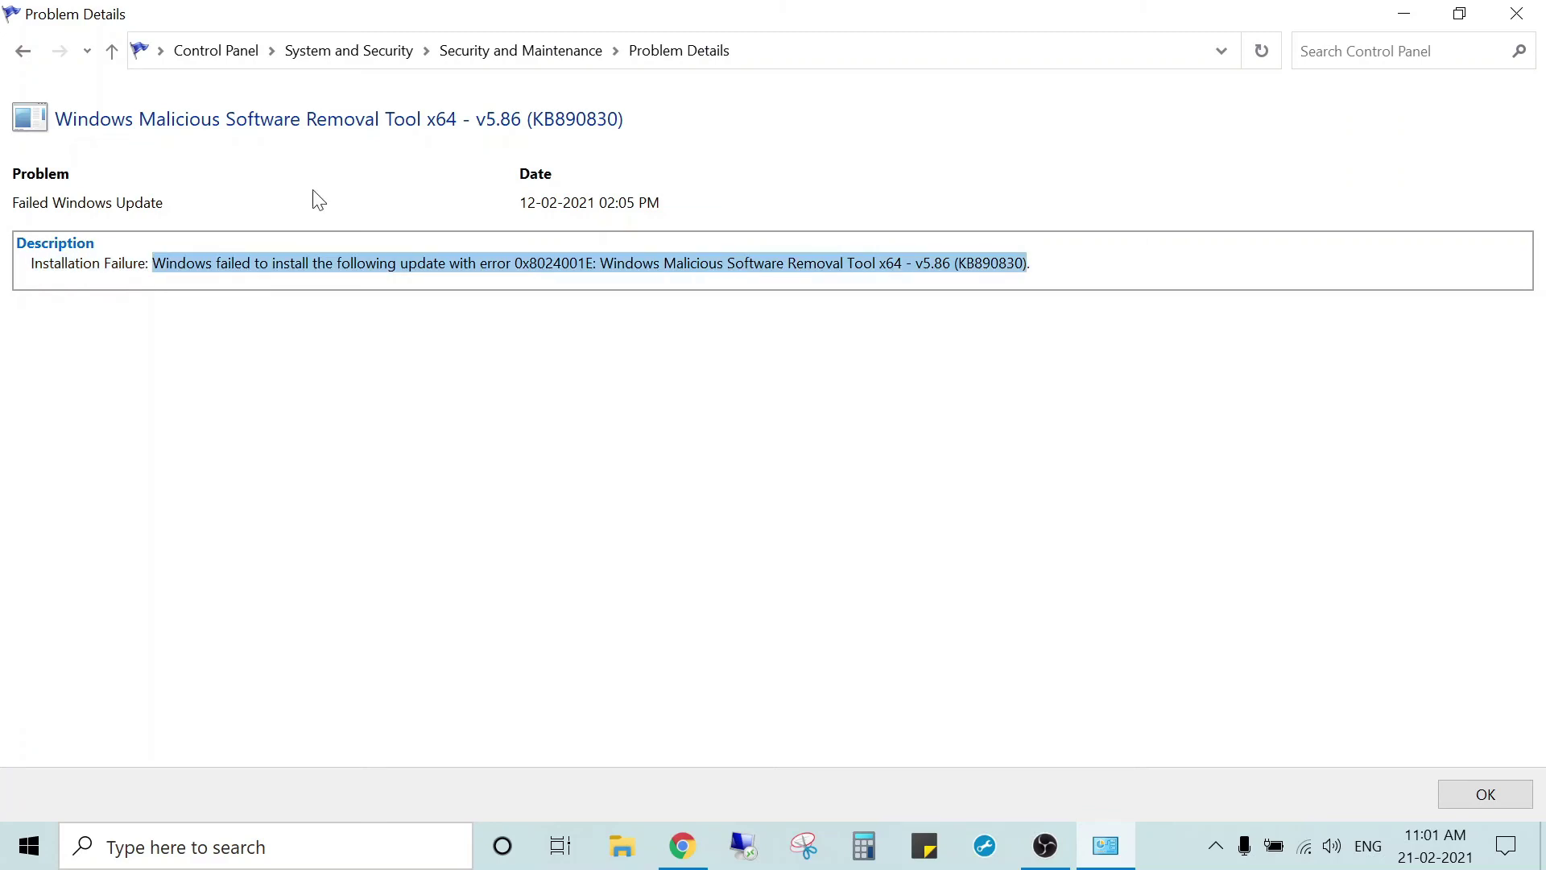
{"action": "left_click", "coordinate": [24, 52]}
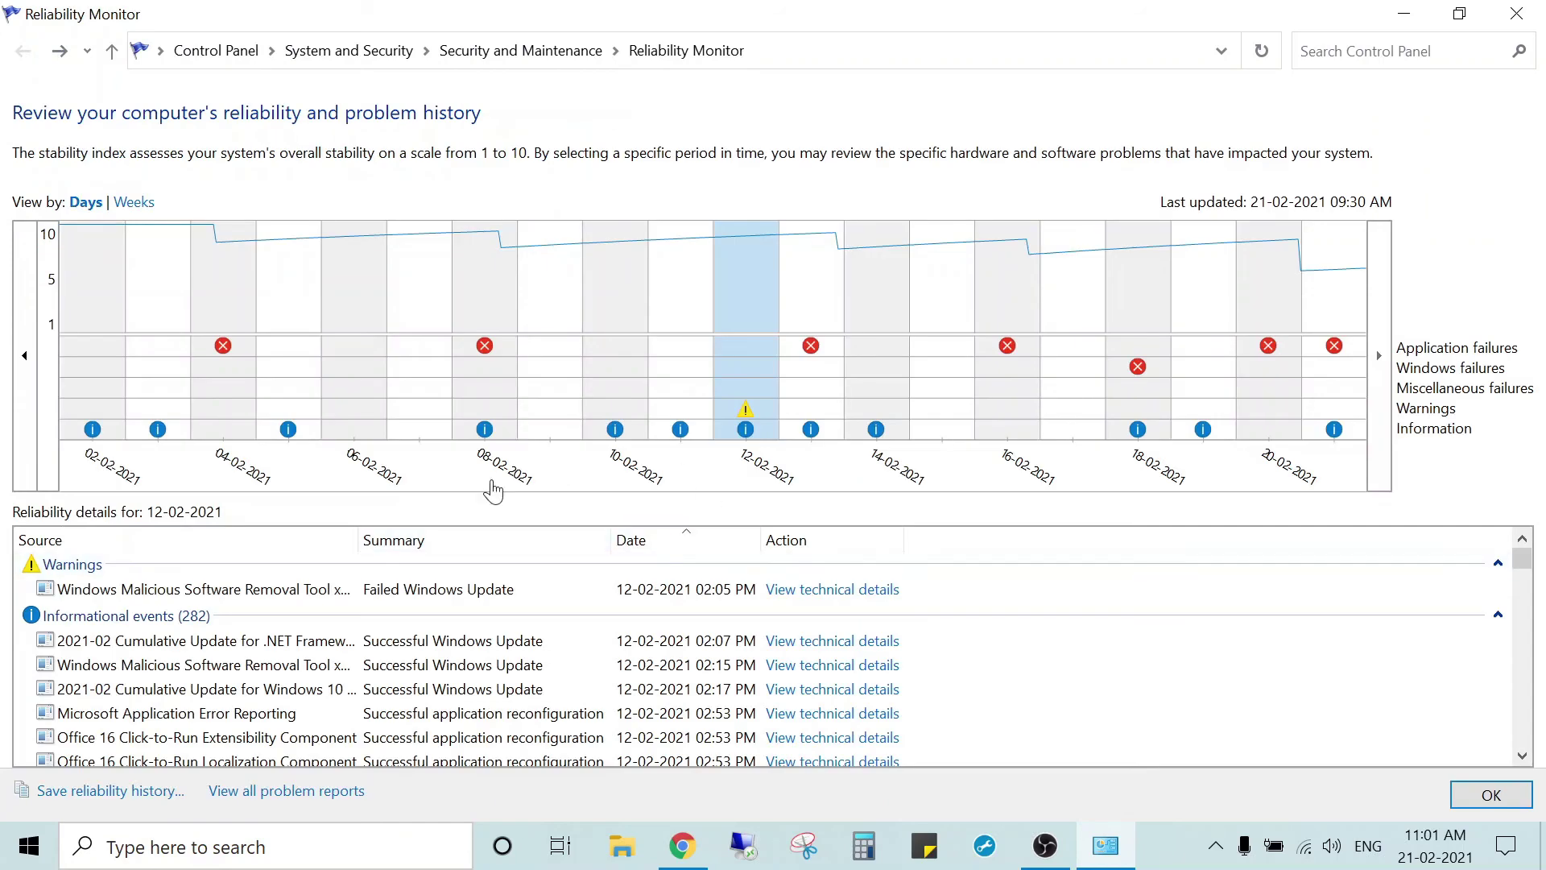
Review the critical events on 13-02-2021, 16-02-2021, 18-02-2021, 08-02-2021 and 04-02-2021 one after another
{"action": "left_click", "coordinate": [802, 352]}
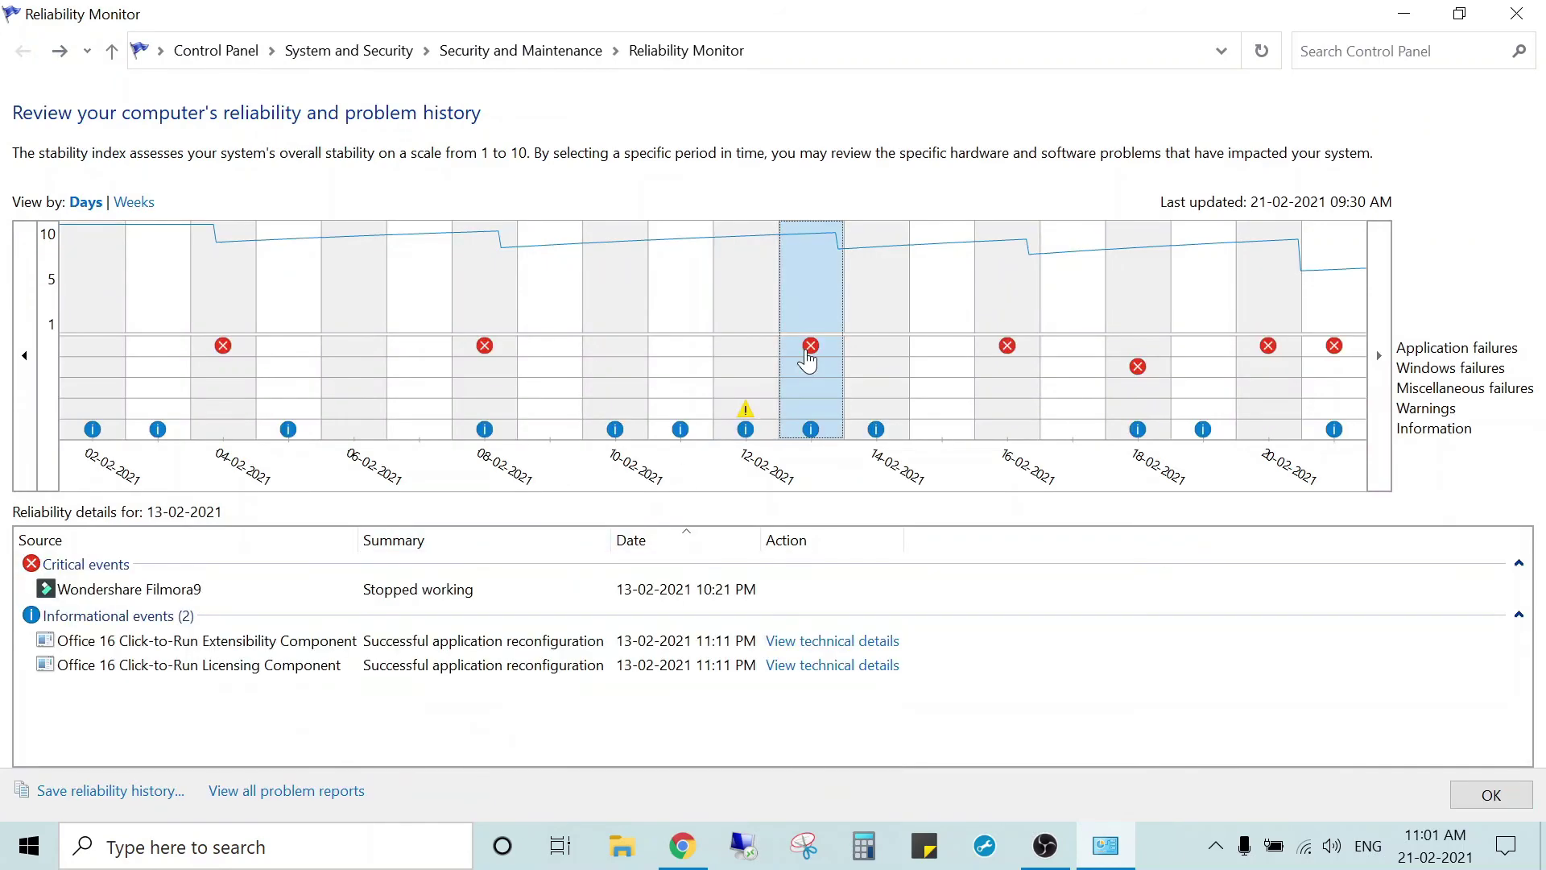
{"action": "left_click", "coordinate": [1011, 352]}
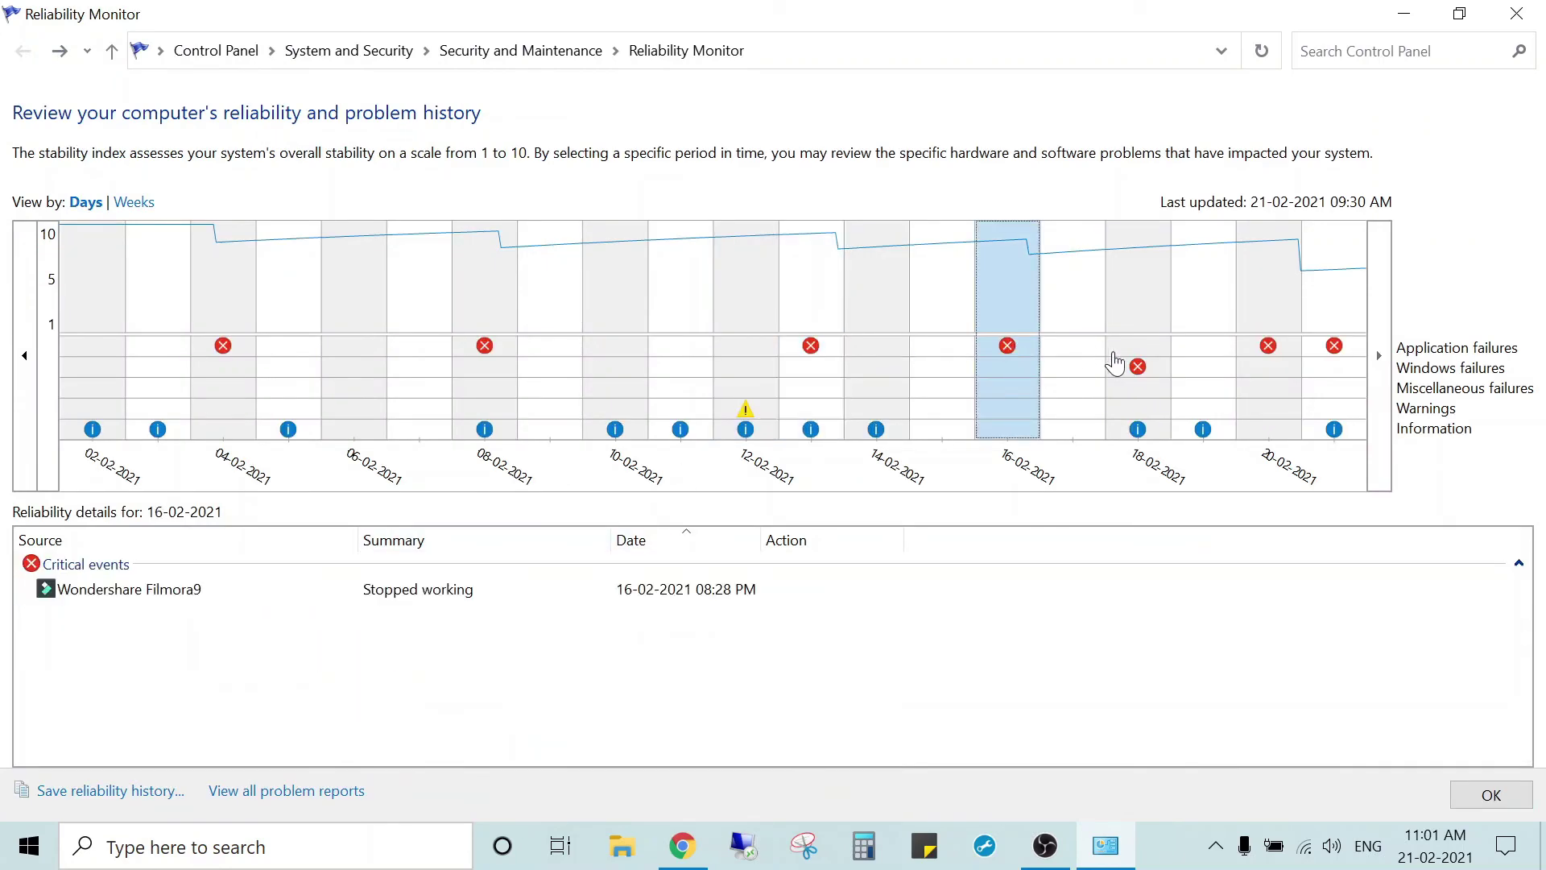
{"action": "left_click", "coordinate": [1139, 375]}
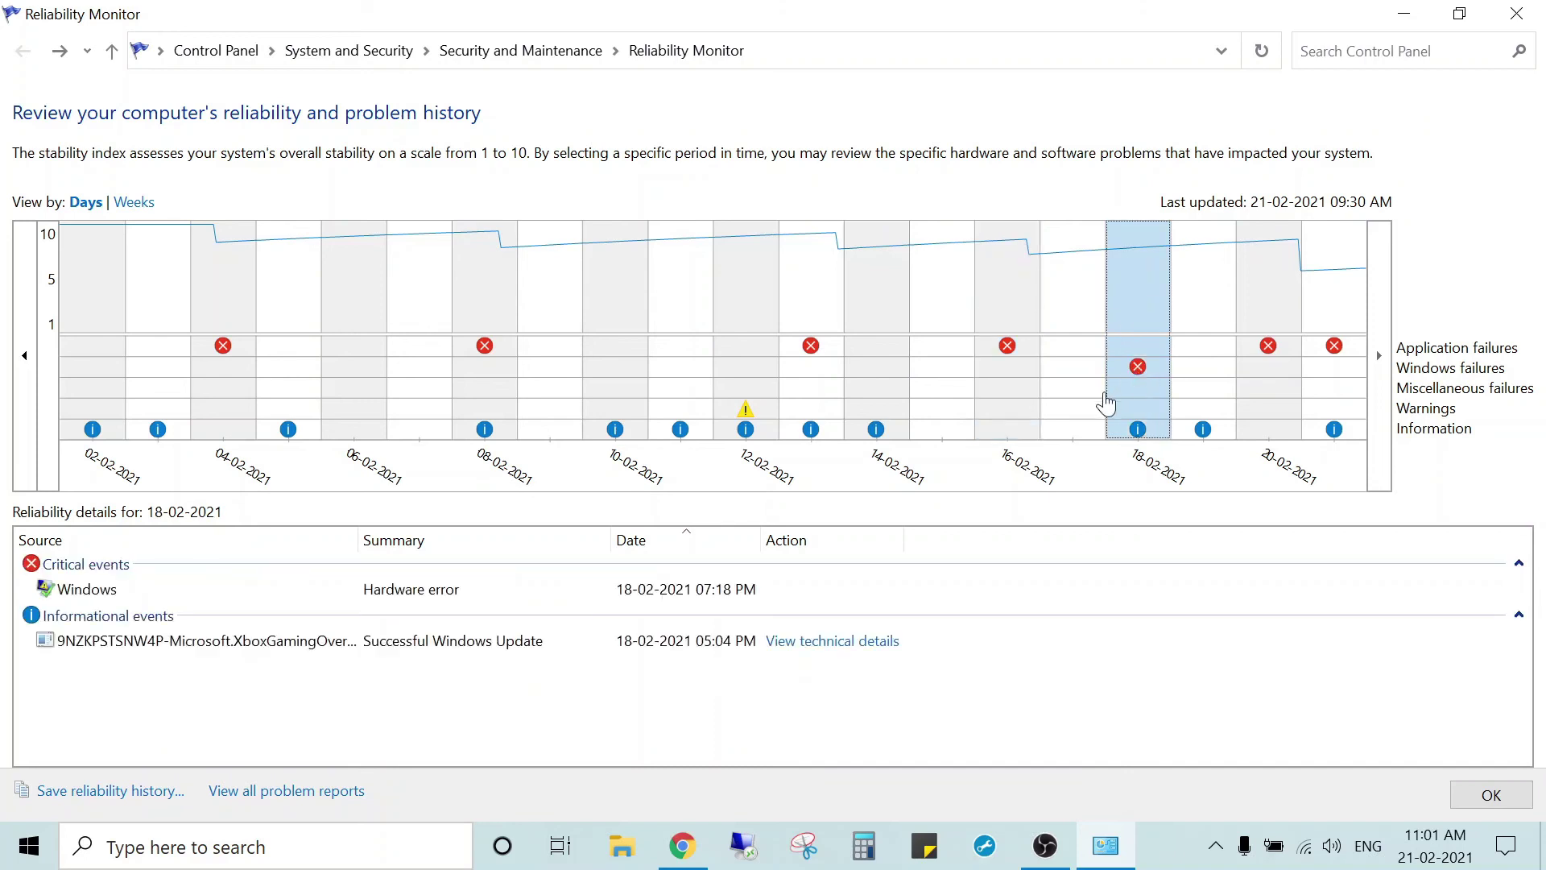
{"action": "left_click", "coordinate": [488, 362]}
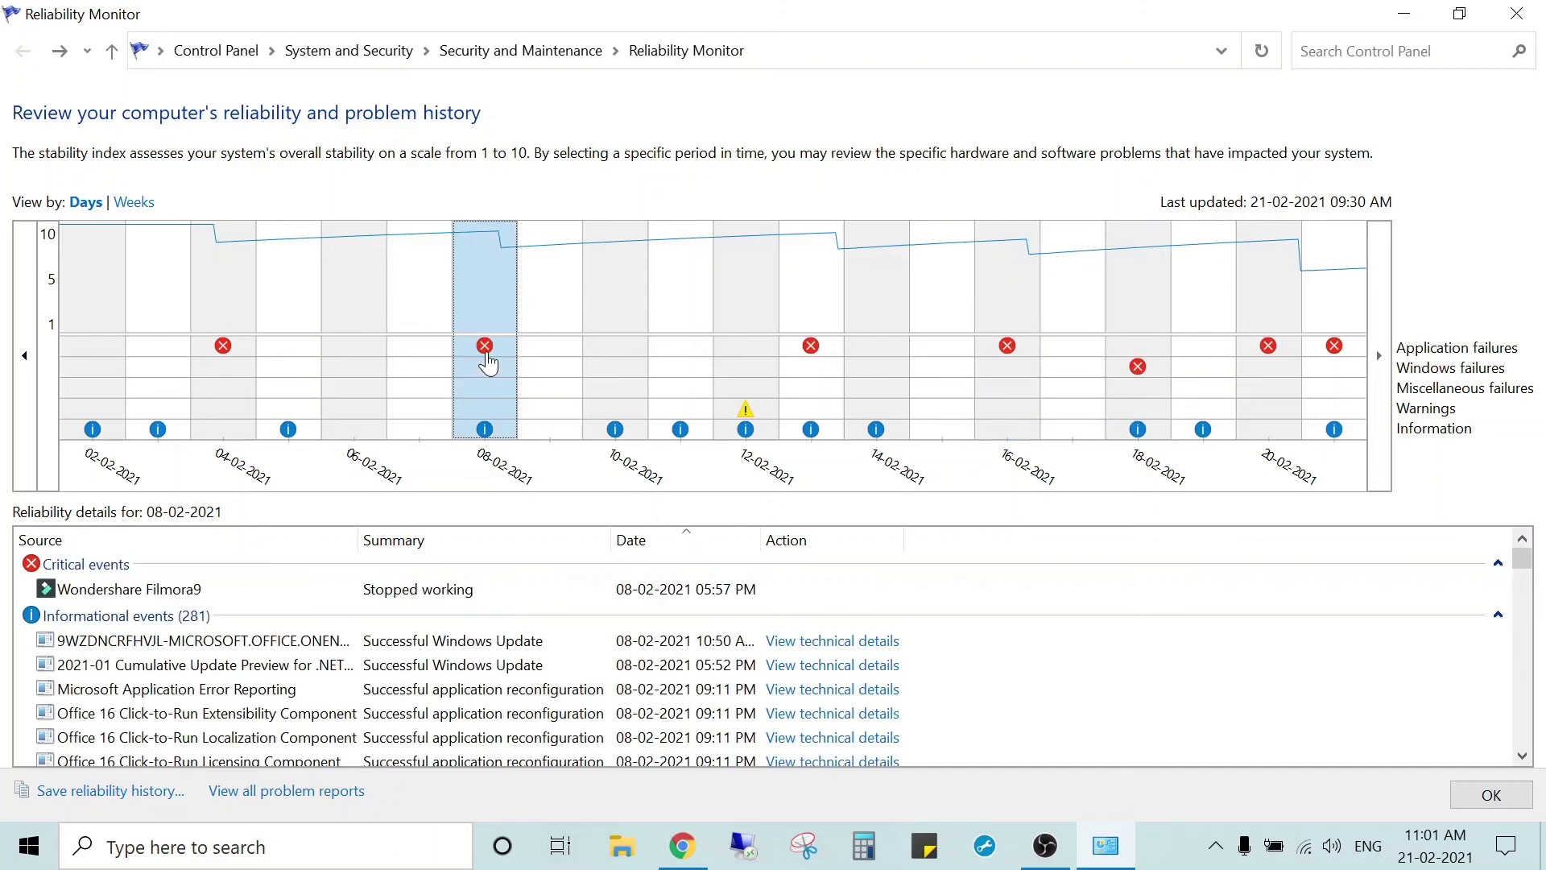
{"action": "left_click", "coordinate": [223, 355]}
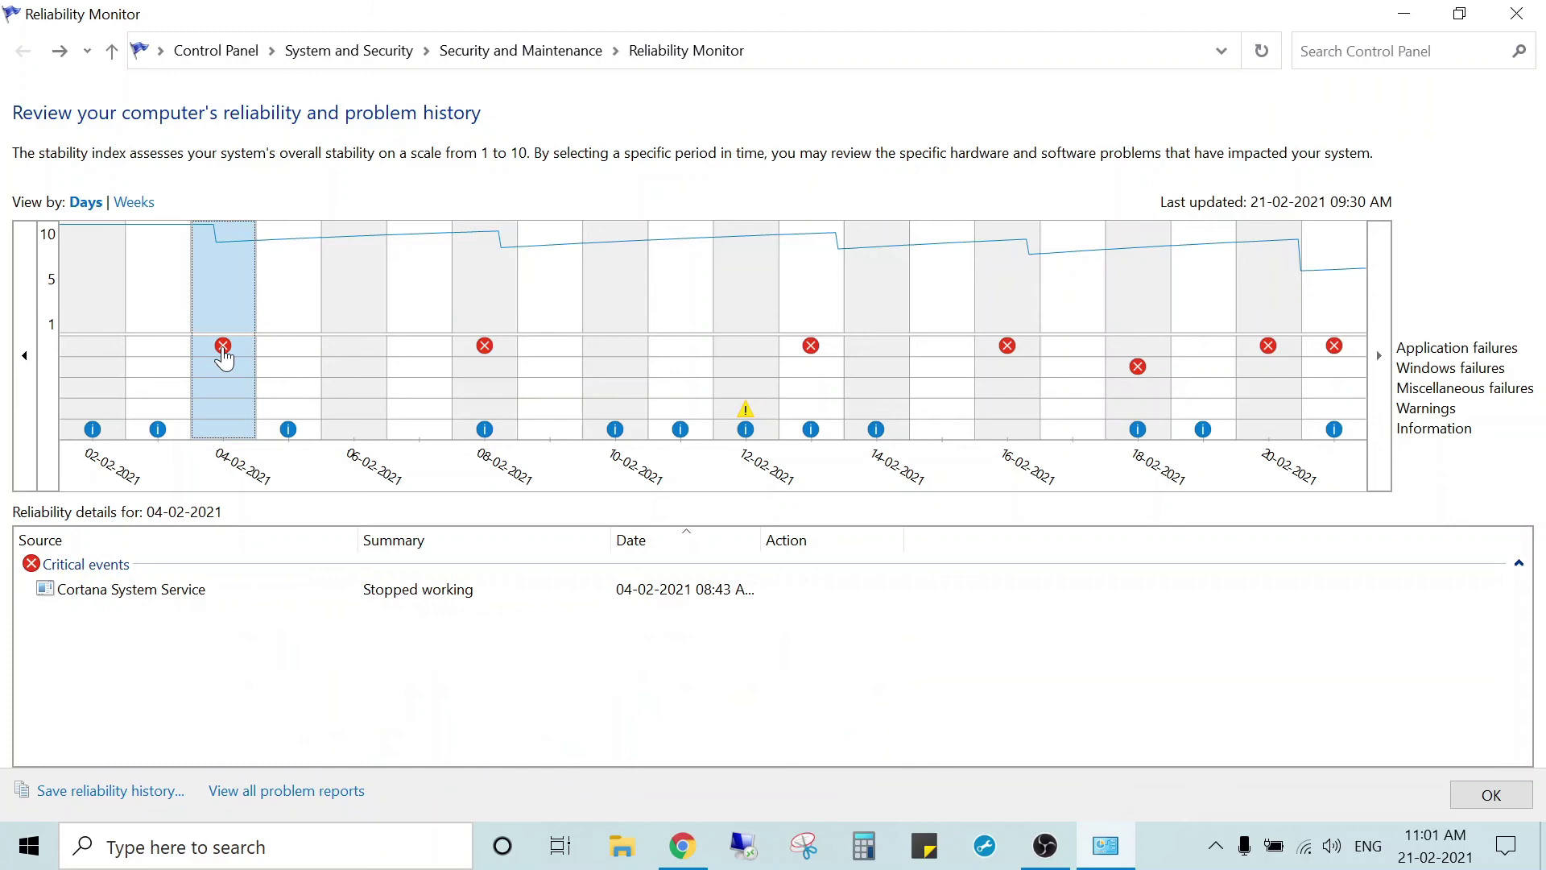
Move the daily chart back to start at 22-01-2021, and check the weekly view before returning to the daily view
{"action": "left_click", "coordinate": [24, 362]}
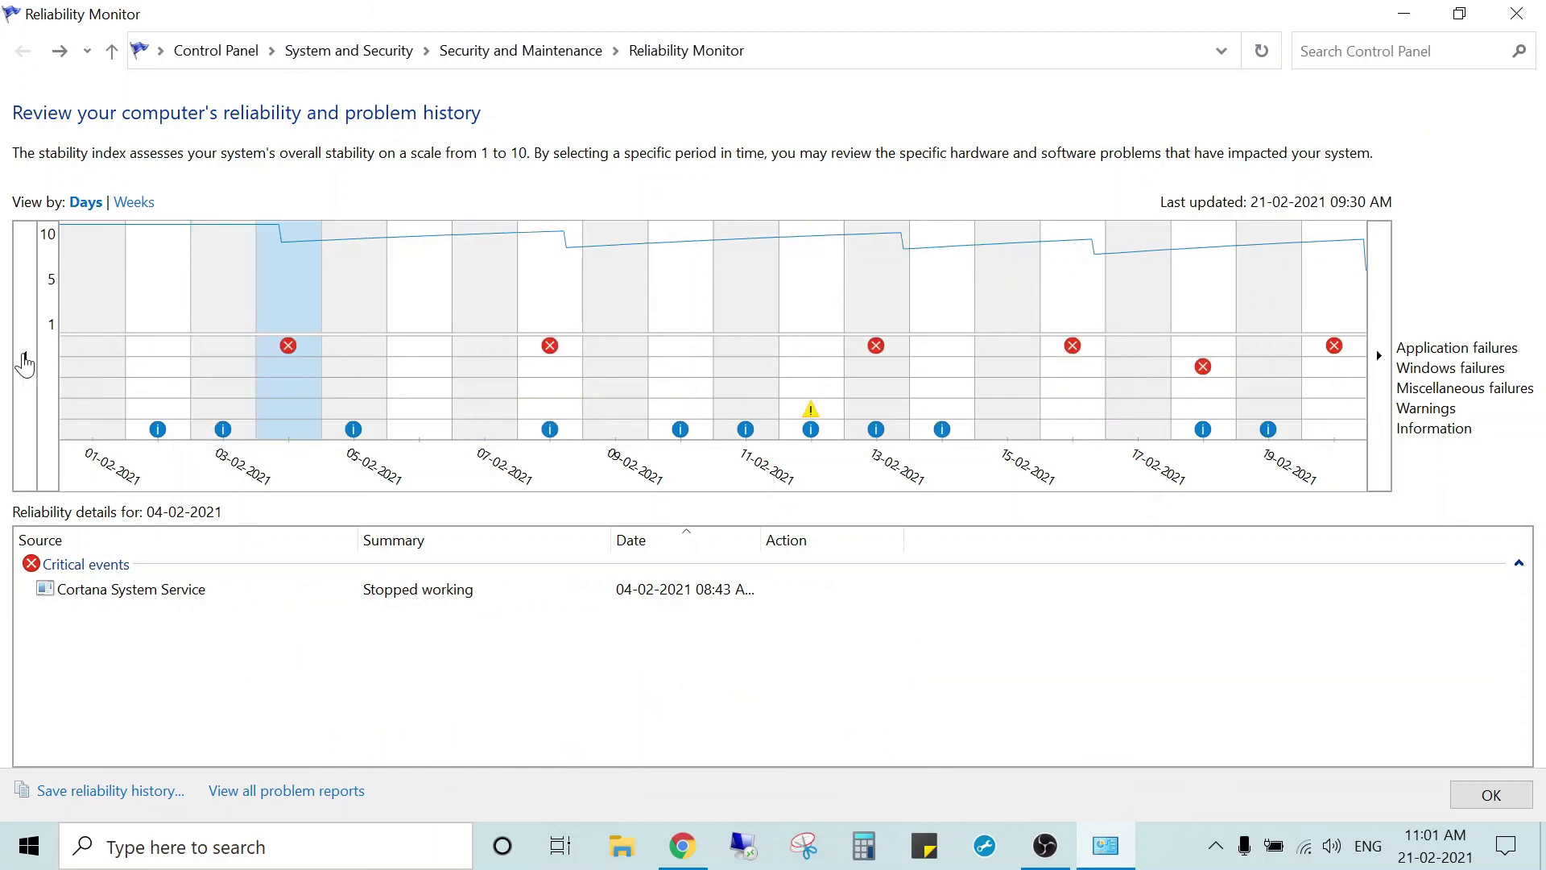
{"action": "left_click", "coordinate": [25, 362]}
{"action": "left_click", "coordinate": [25, 362]}
{"action": "left_click", "coordinate": [25, 361]}
{"action": "left_click", "coordinate": [25, 361]}
{"action": "left_click", "coordinate": [25, 361]}
{"action": "left_click", "coordinate": [25, 361]}
{"action": "left_click", "coordinate": [25, 361]}
{"action": "left_click", "coordinate": [25, 361]}
{"action": "left_click", "coordinate": [25, 361]}
{"action": "left_click", "coordinate": [25, 362]}
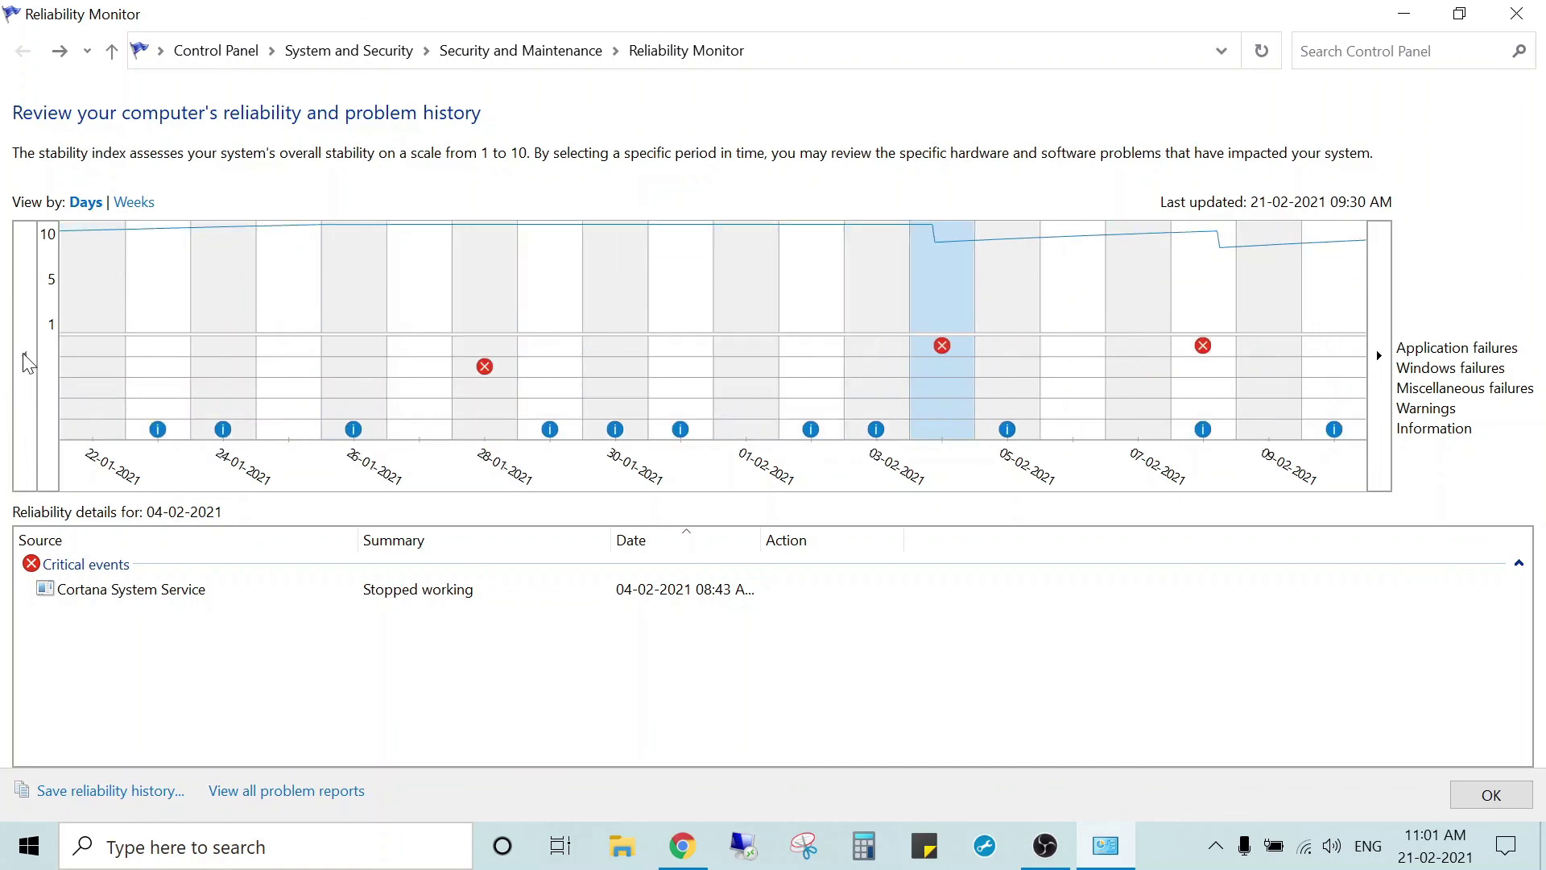
{"action": "left_click", "coordinate": [141, 208]}
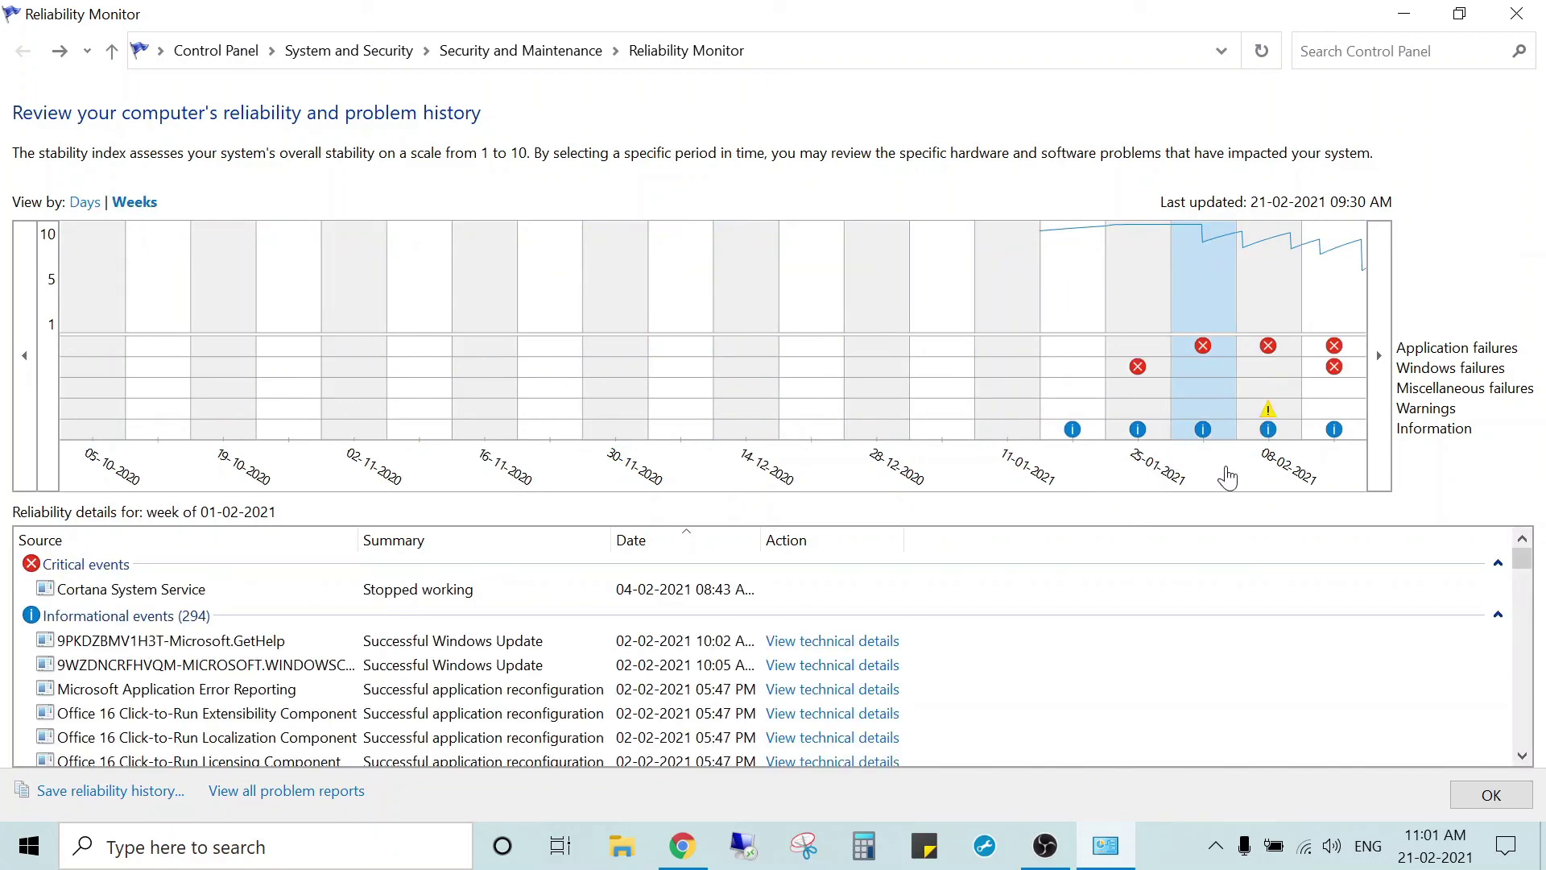
{"action": "left_click", "coordinate": [84, 211]}
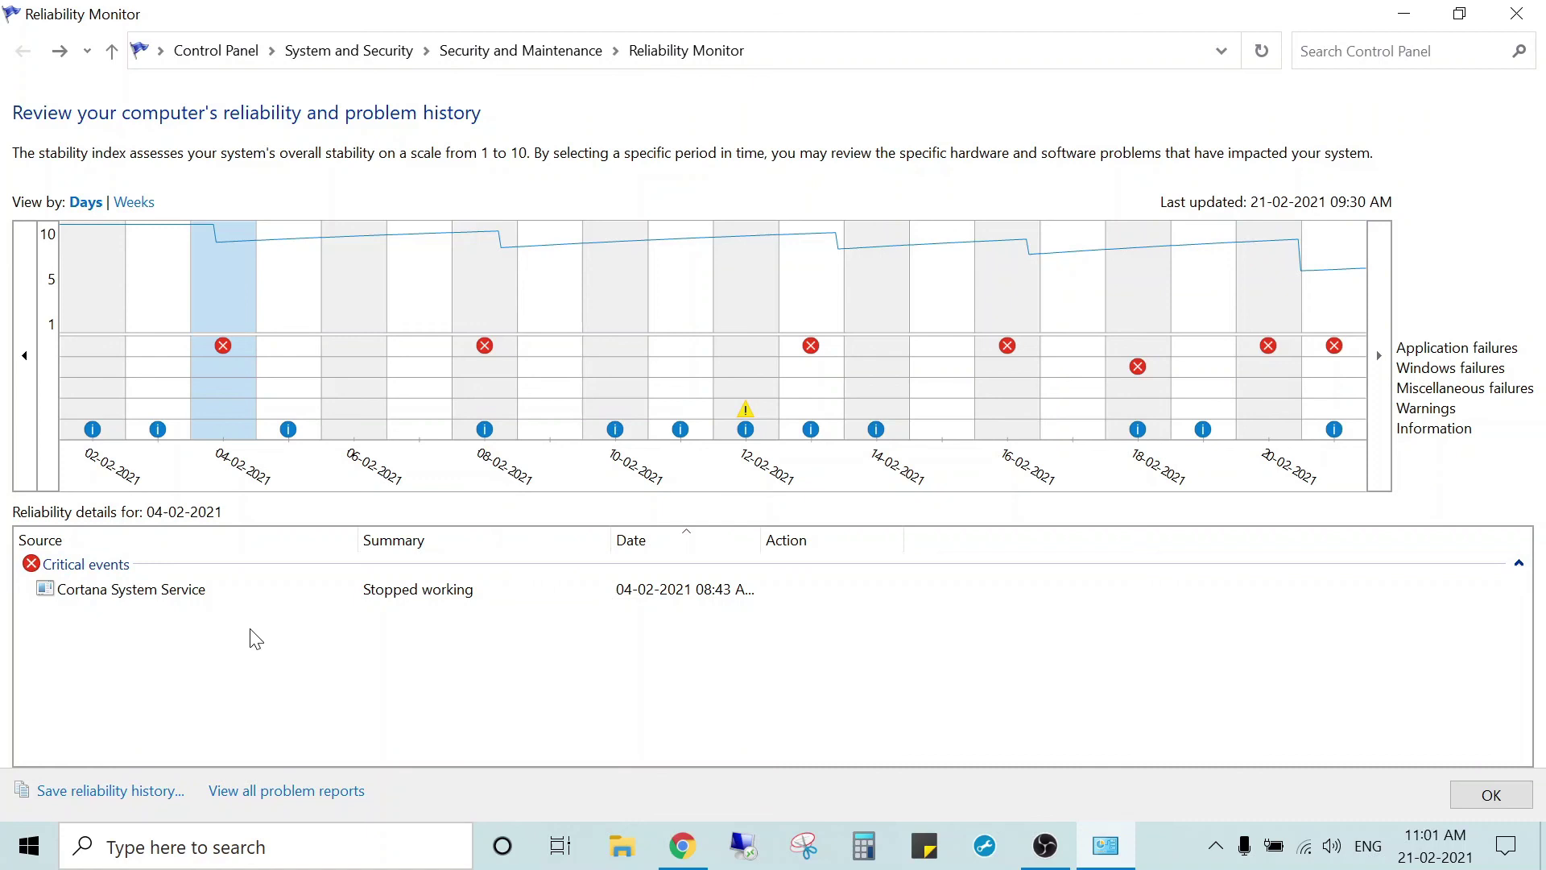
Open the export dialog for the reliability history and close it without saving a report
{"action": "left_click", "coordinate": [120, 791]}
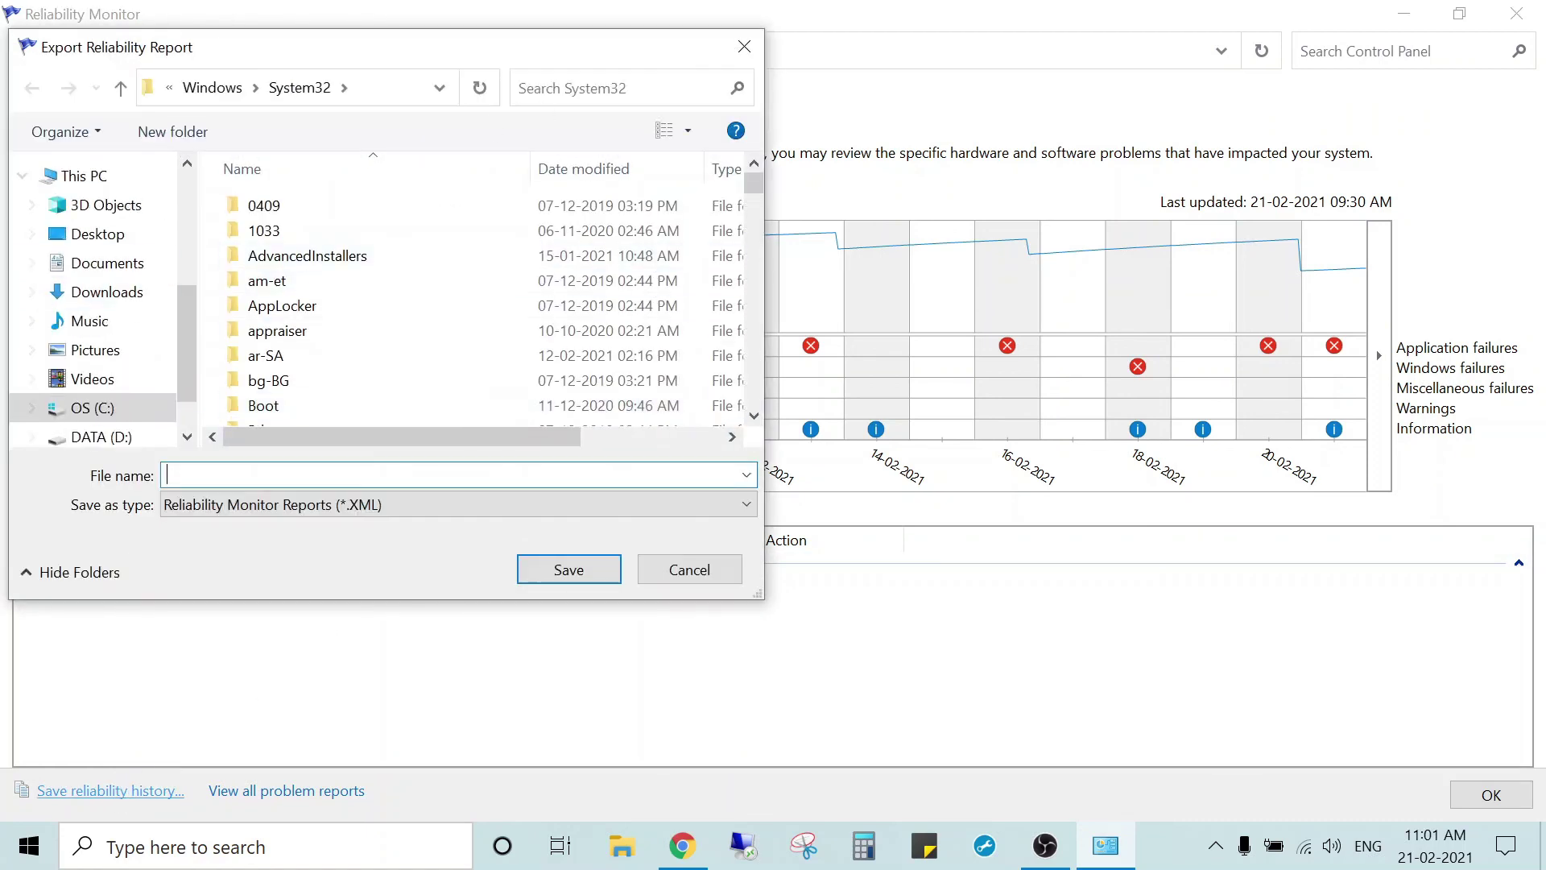
{"action": "left_click", "coordinate": [744, 48]}
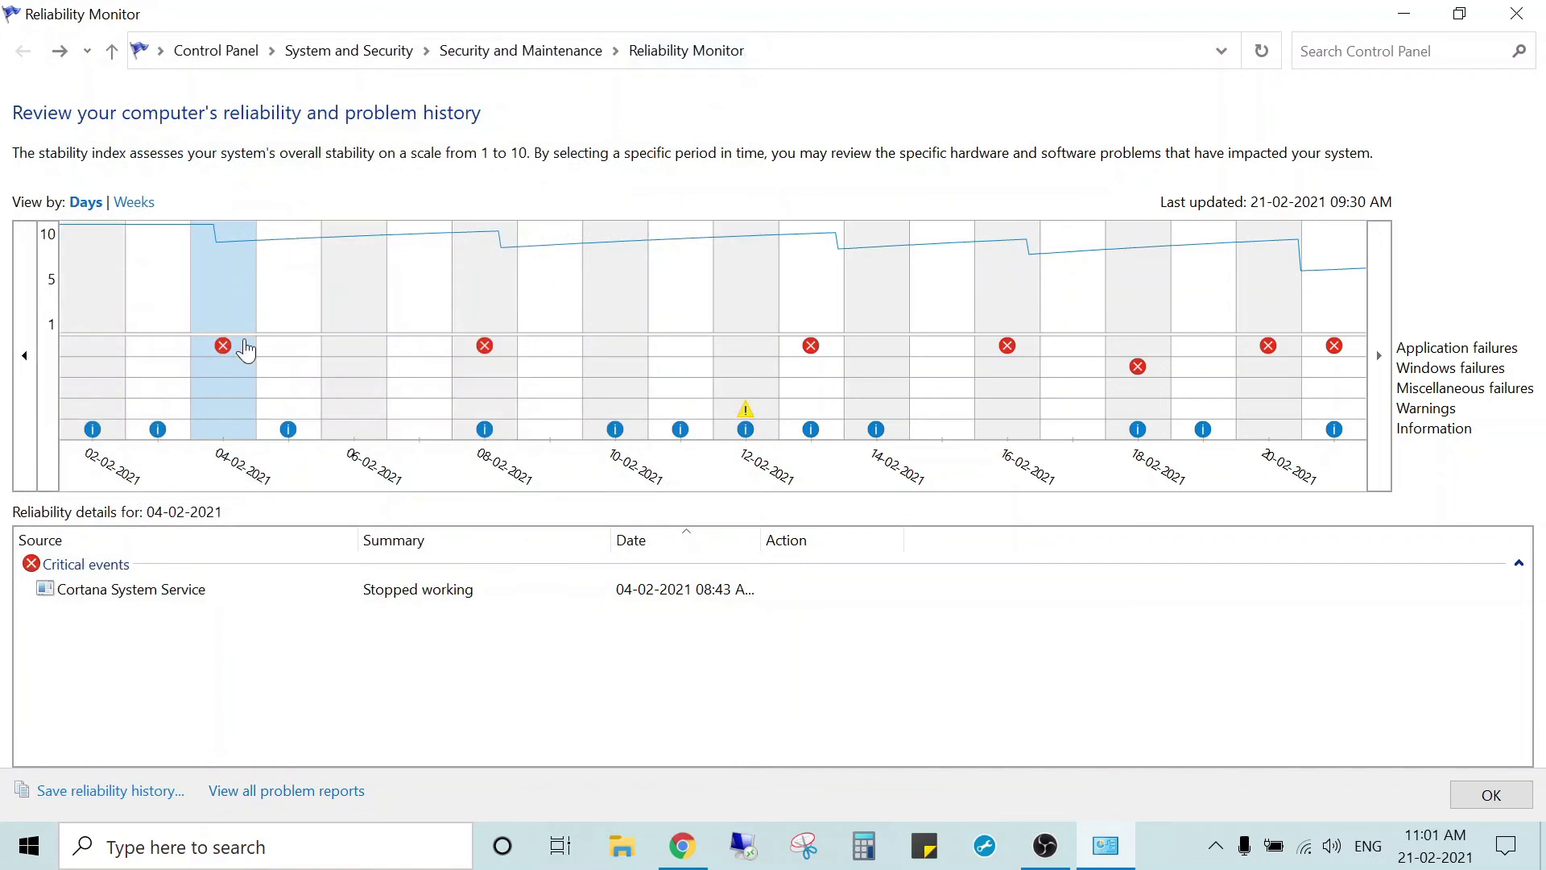